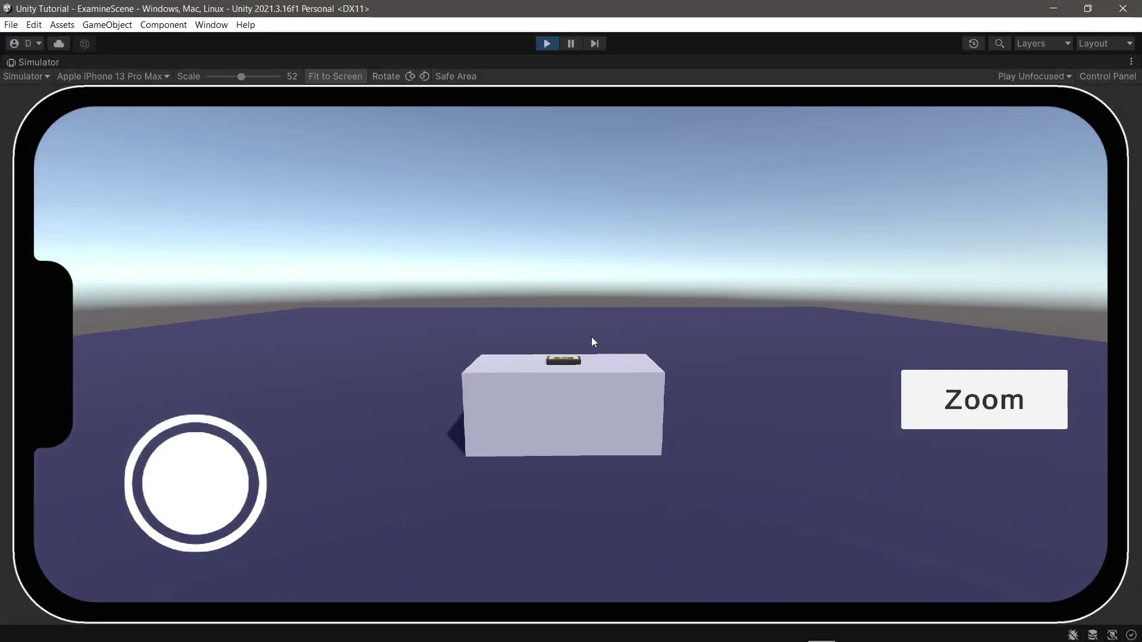
Step: In the running game, zoom the camera in and out on the box twice
drag(592, 338, 592, 346)
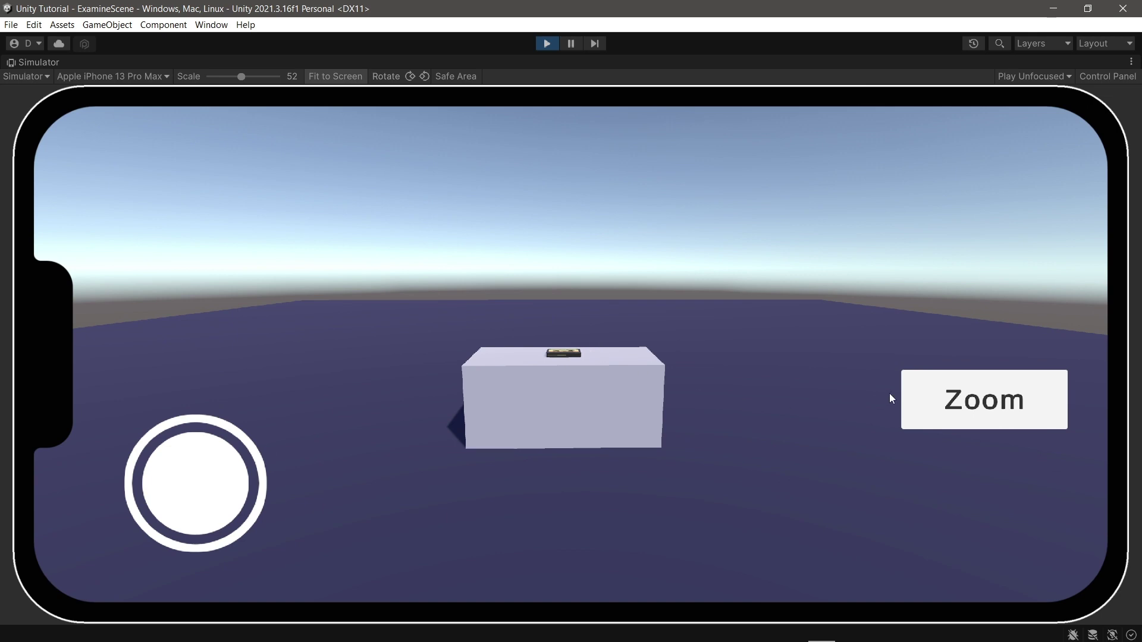
click(939, 395)
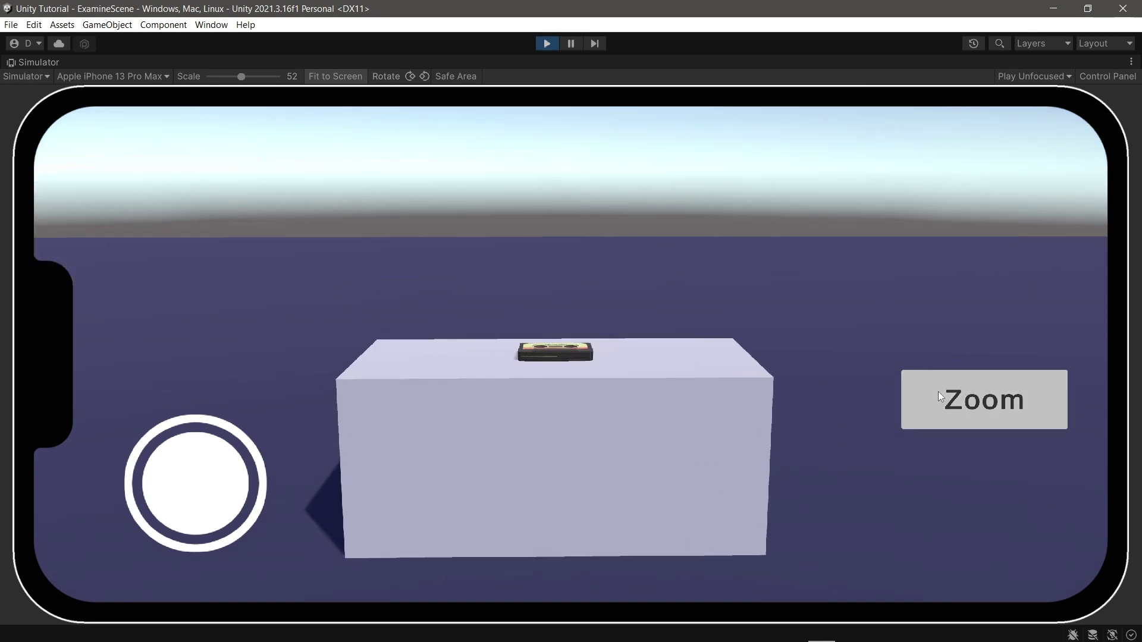
click(938, 391)
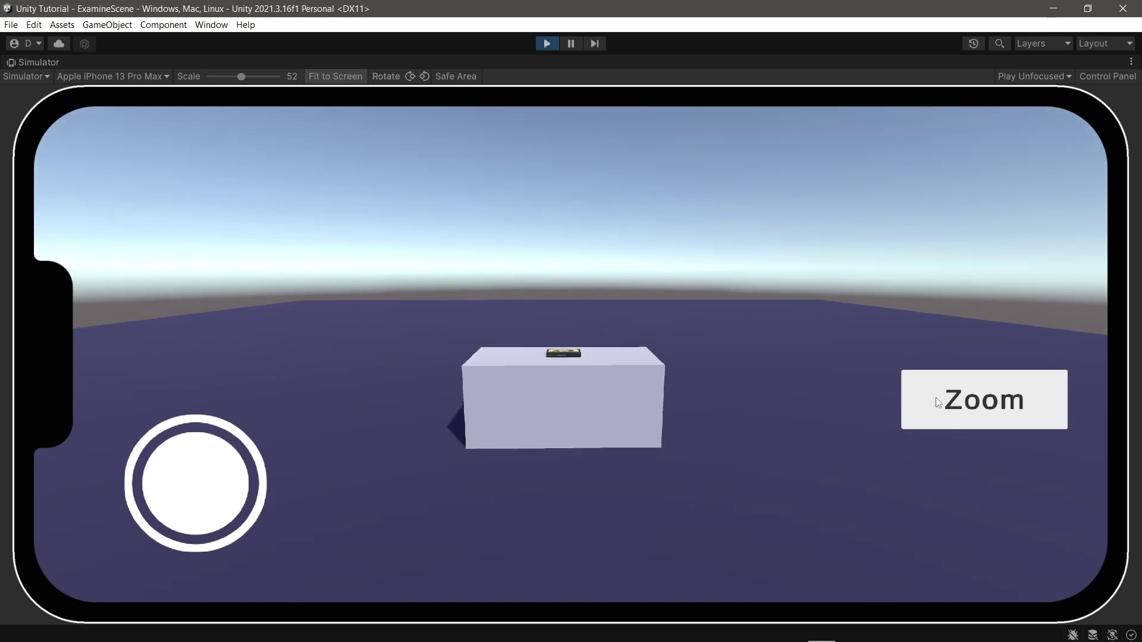
click(936, 397)
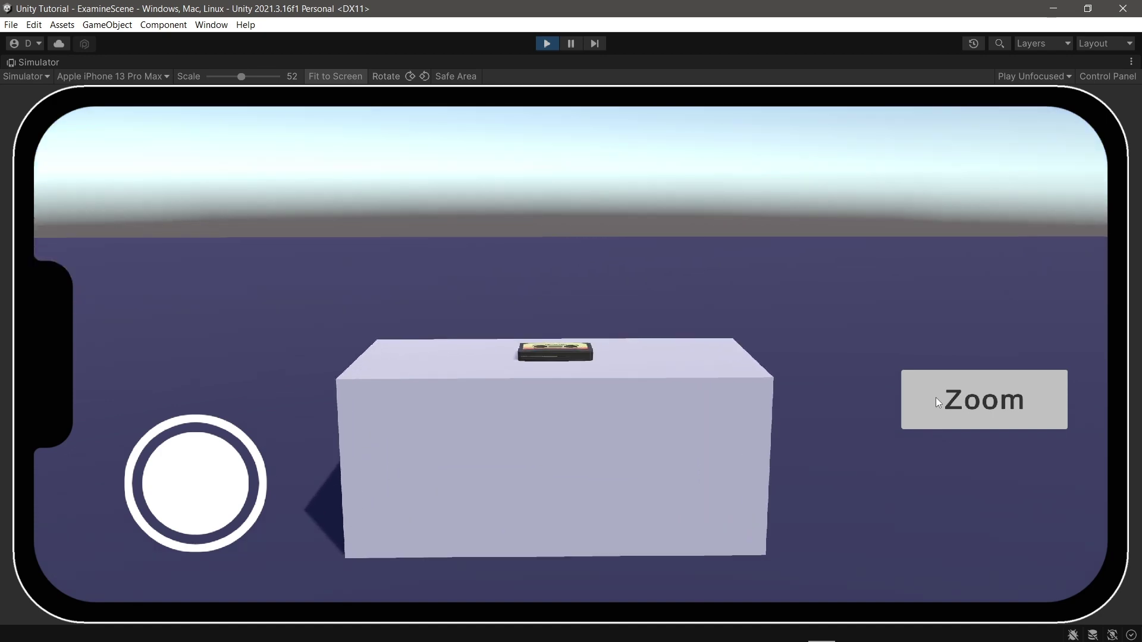
click(936, 397)
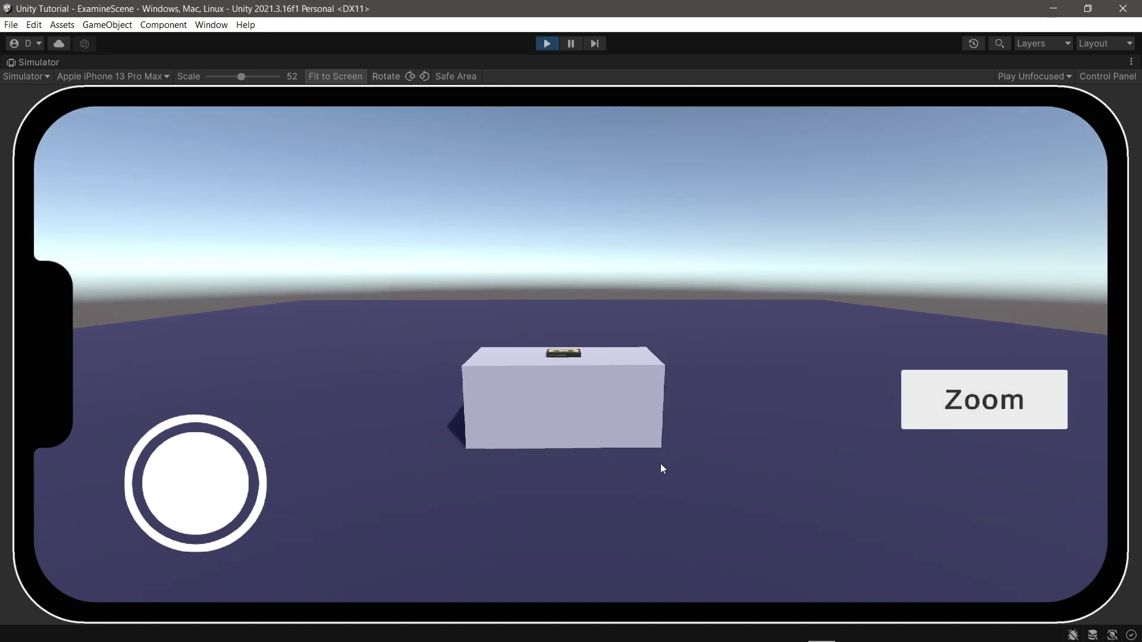
mouse_move(662, 465)
mouse_down()
mouse_move(685, 487)
mouse_move(732, 453)
mouse_move(686, 474)
mouse_move(664, 467)
mouse_up()
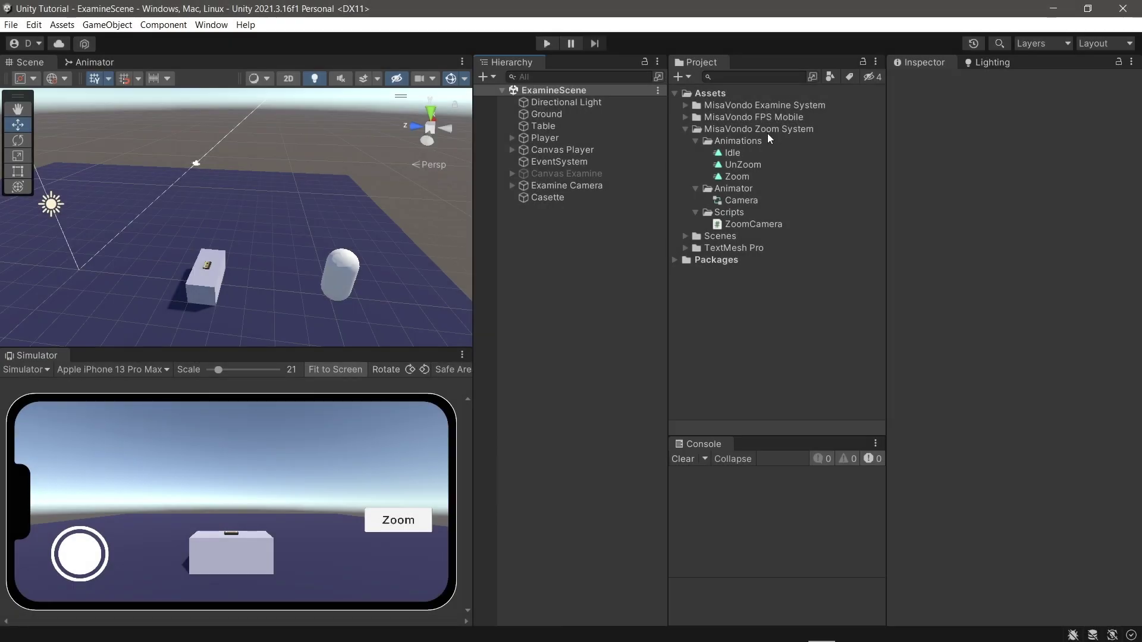
Step: Browse the MisaVondo Zoom System's Idle and Zoom clips, Camera animator and ZoomCamera script
click(766, 130)
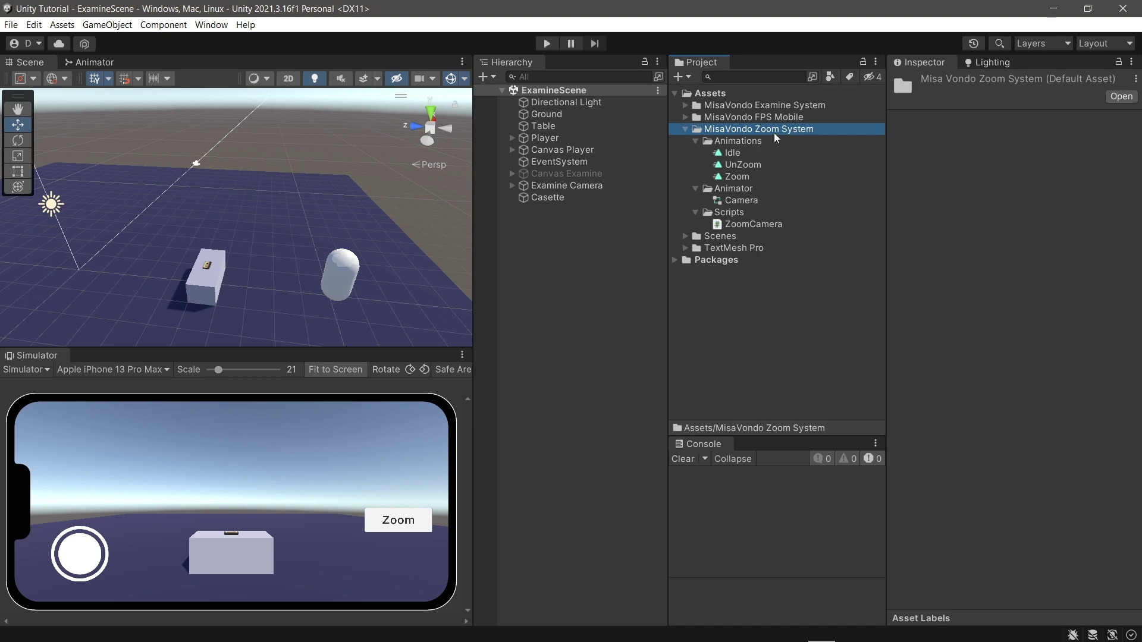
click(739, 141)
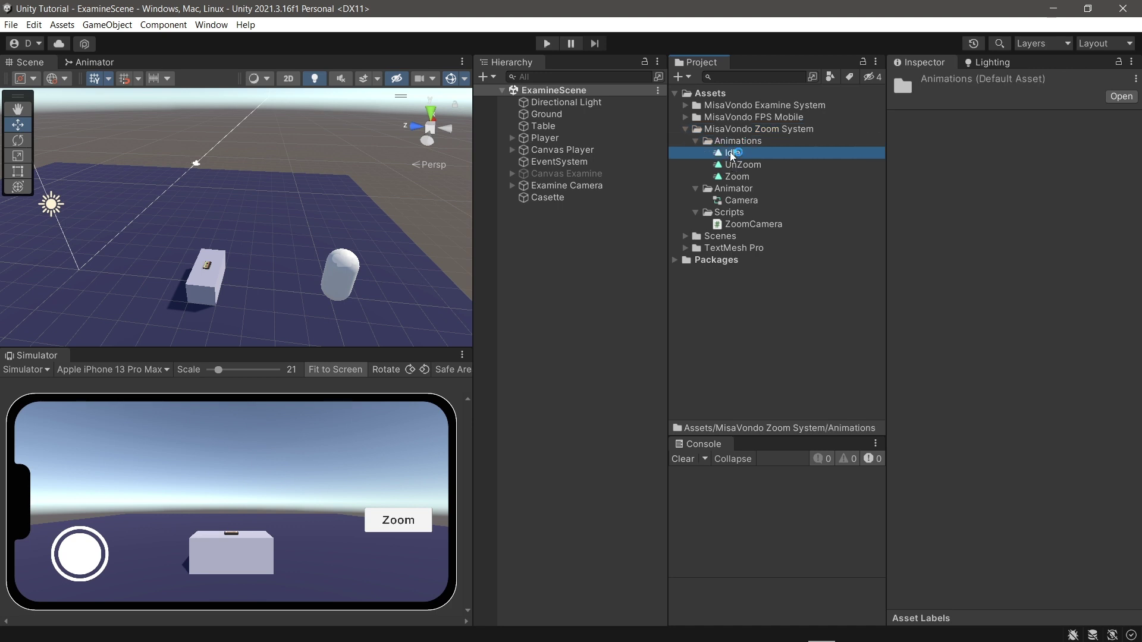
click(740, 166)
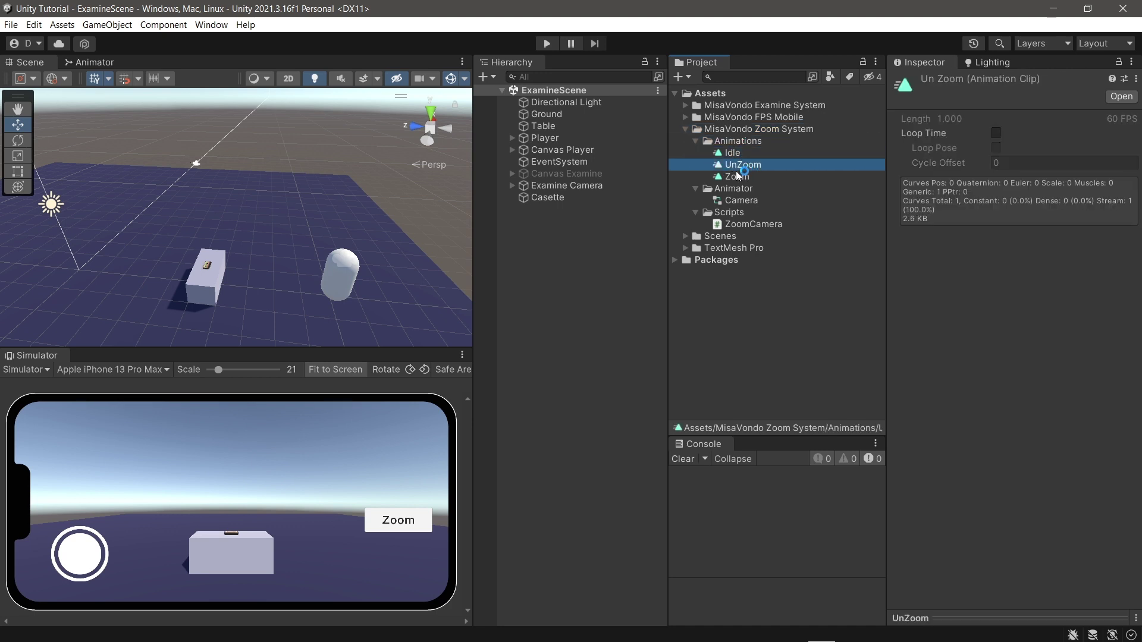
click(749, 200)
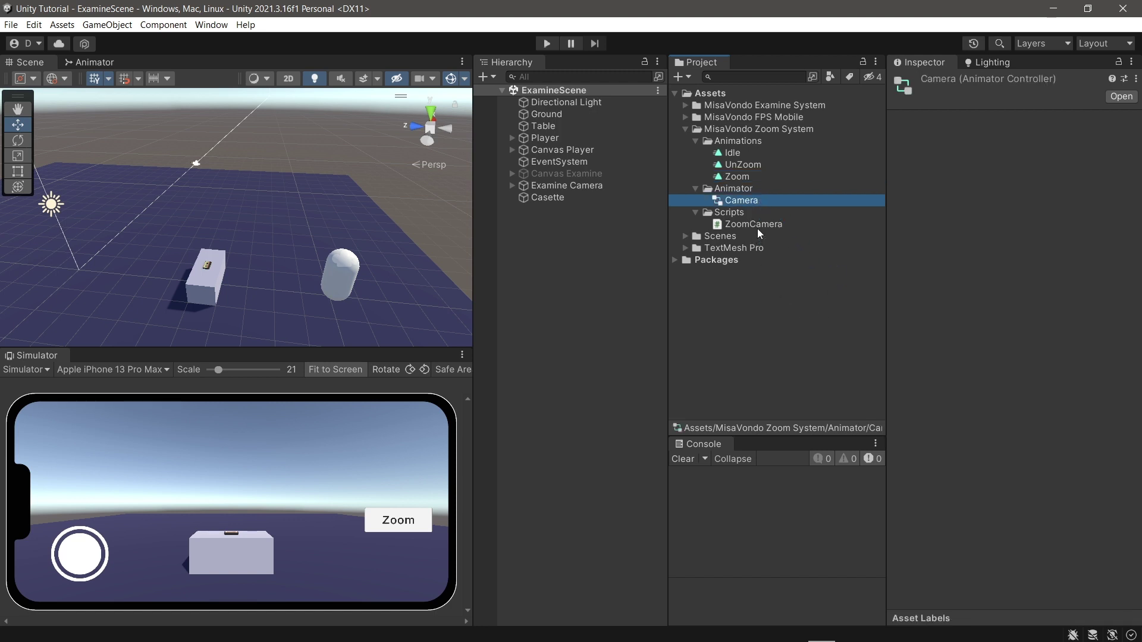
click(757, 229)
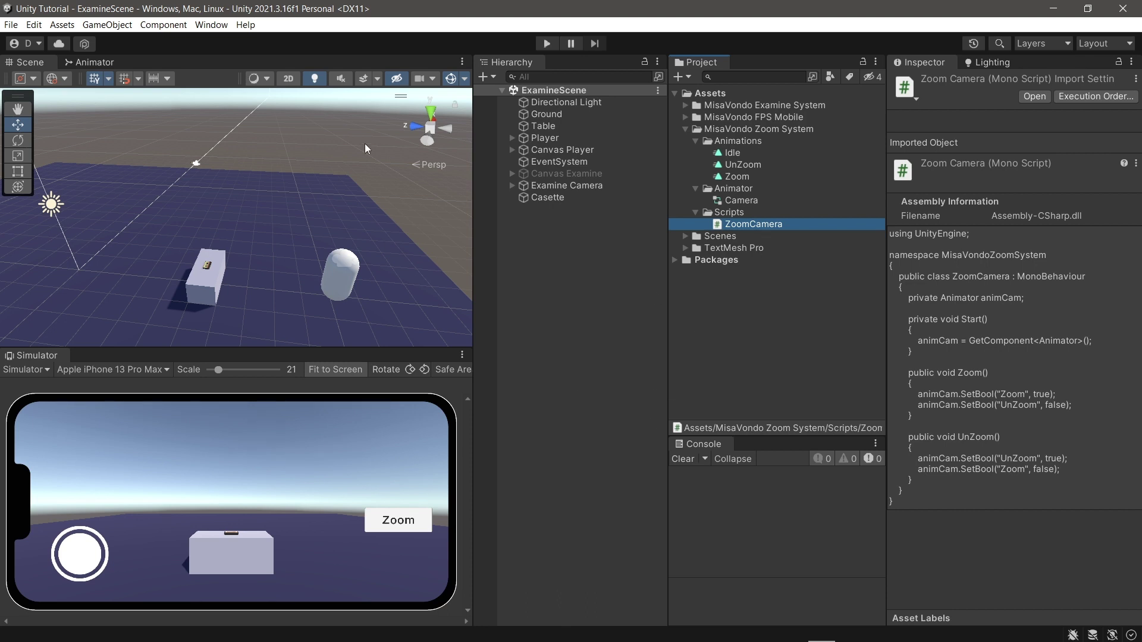
mouse_move(562, 150)
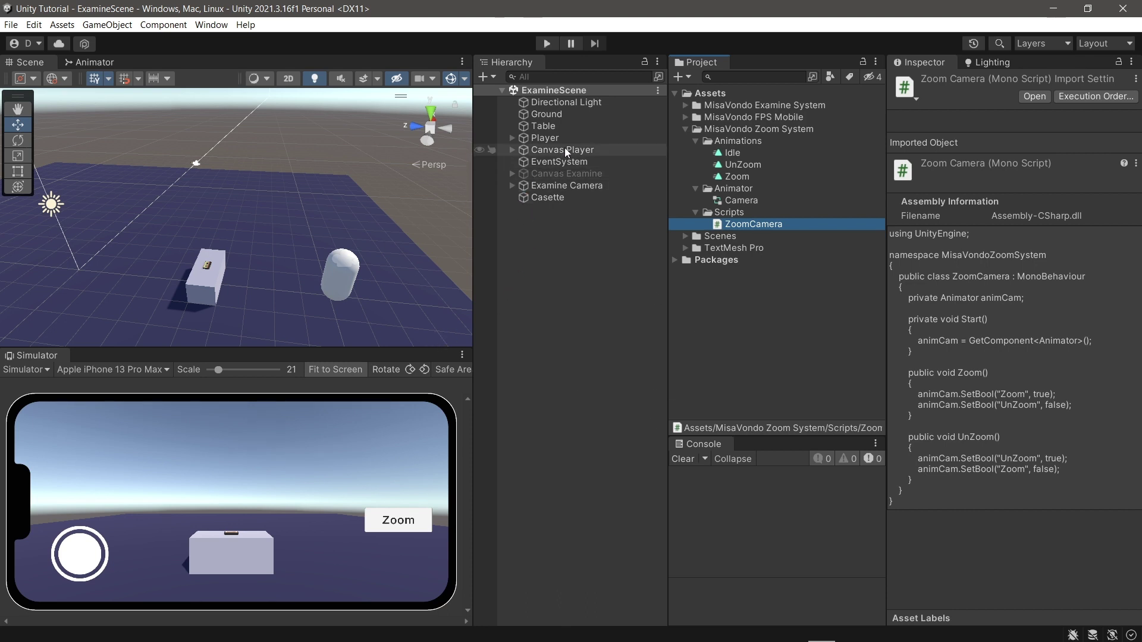
Step: Select Player, briefly Table, then Player again to view its Zoom Camera script
click(581, 139)
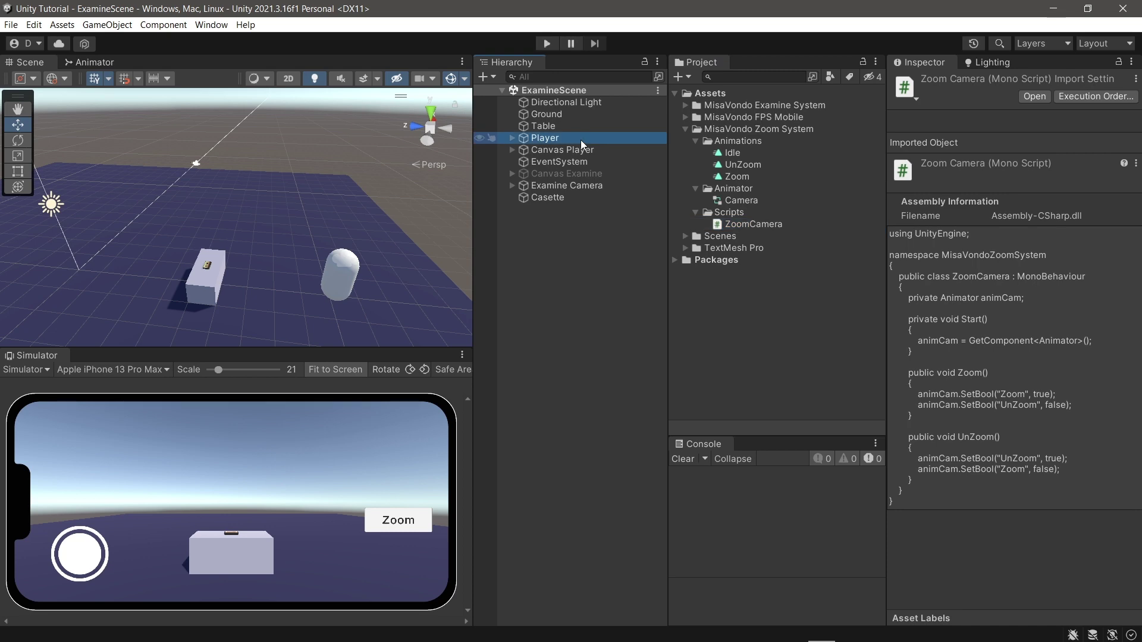
click(537, 131)
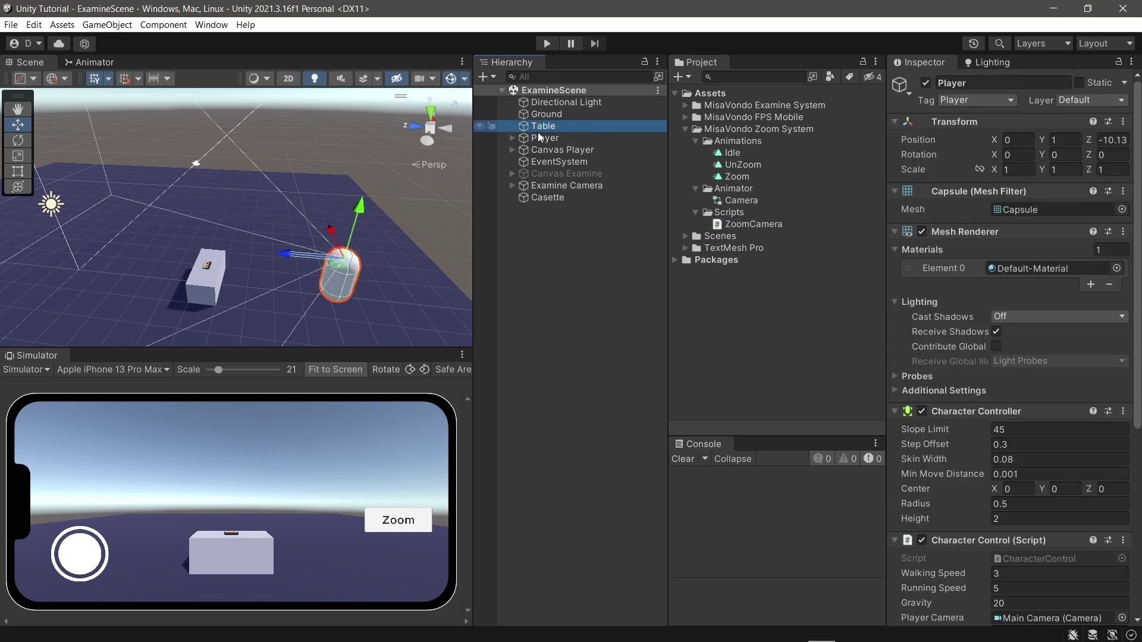
click(546, 146)
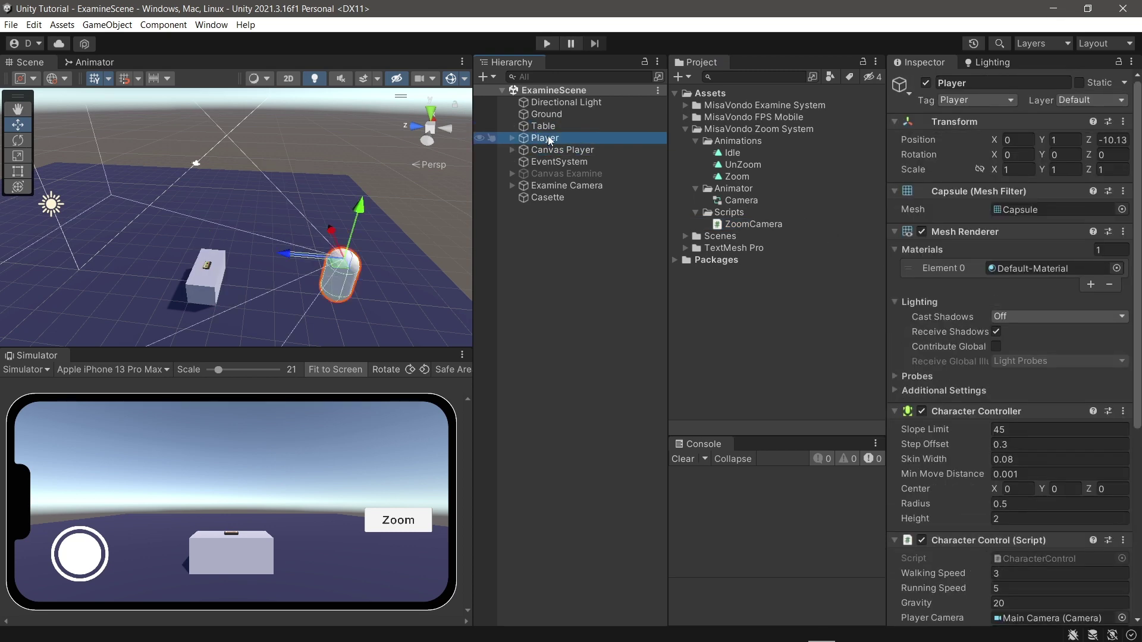
scroll(1105, 245, down, 4)
scroll(1105, 245, down, 3)
scroll(1104, 246, down, 3)
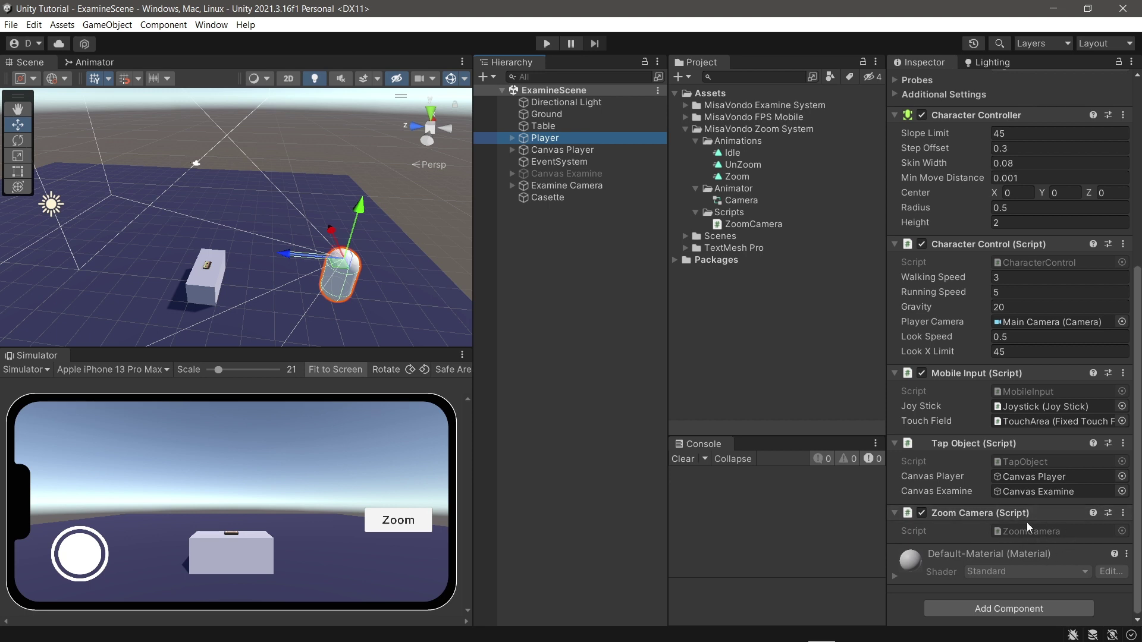
Step: Expand Player and select Main Camera to check its Animator and Zoom Camera script
click(512, 138)
click(573, 152)
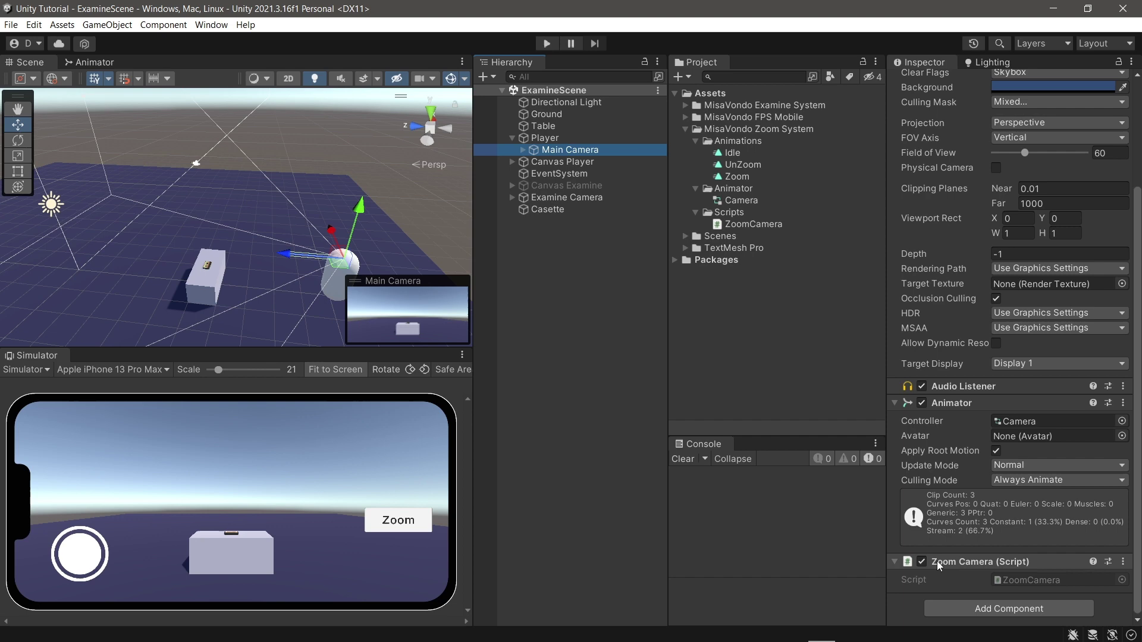
Step: Remove the Zoom Camera script from Player, then select Main Camera and save
click(551, 139)
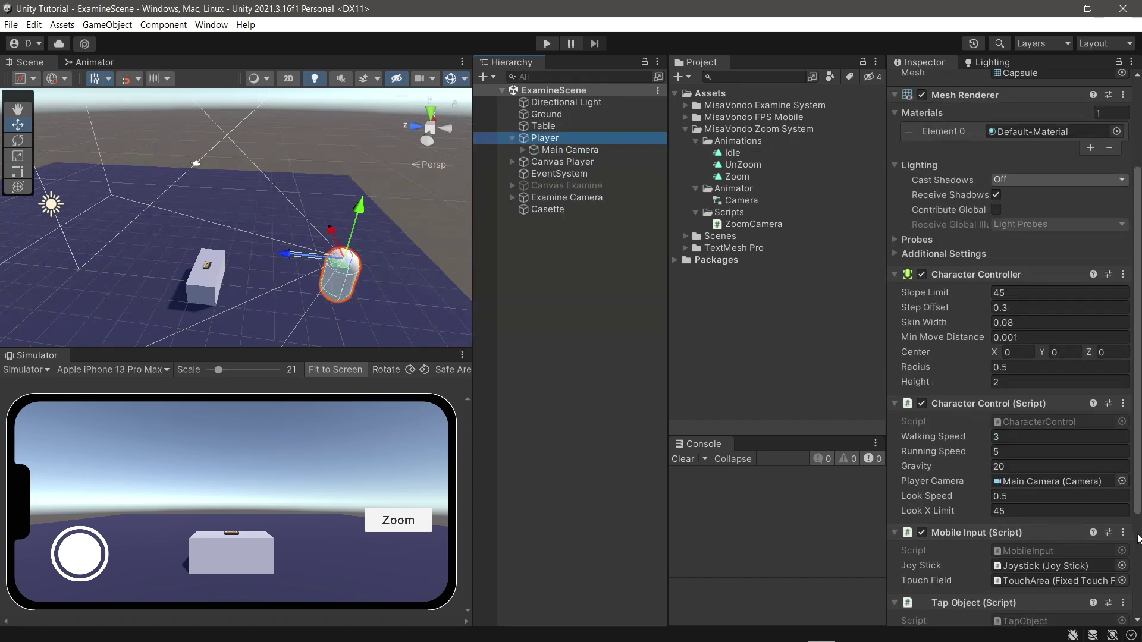
scroll(1071, 491, down, 3)
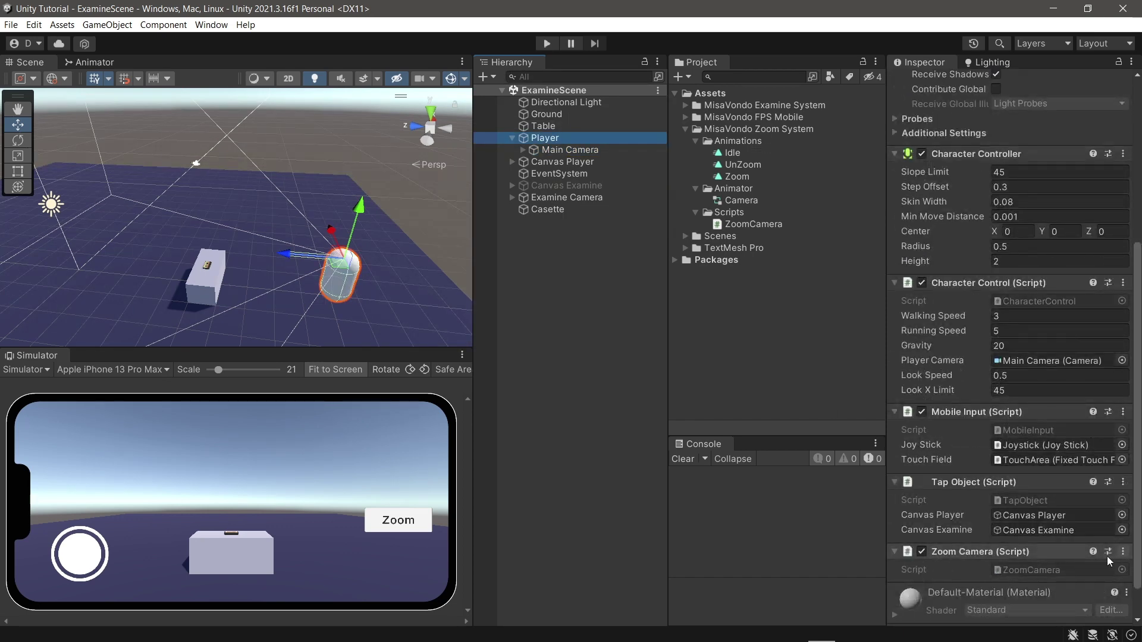
click(1122, 551)
click(1030, 426)
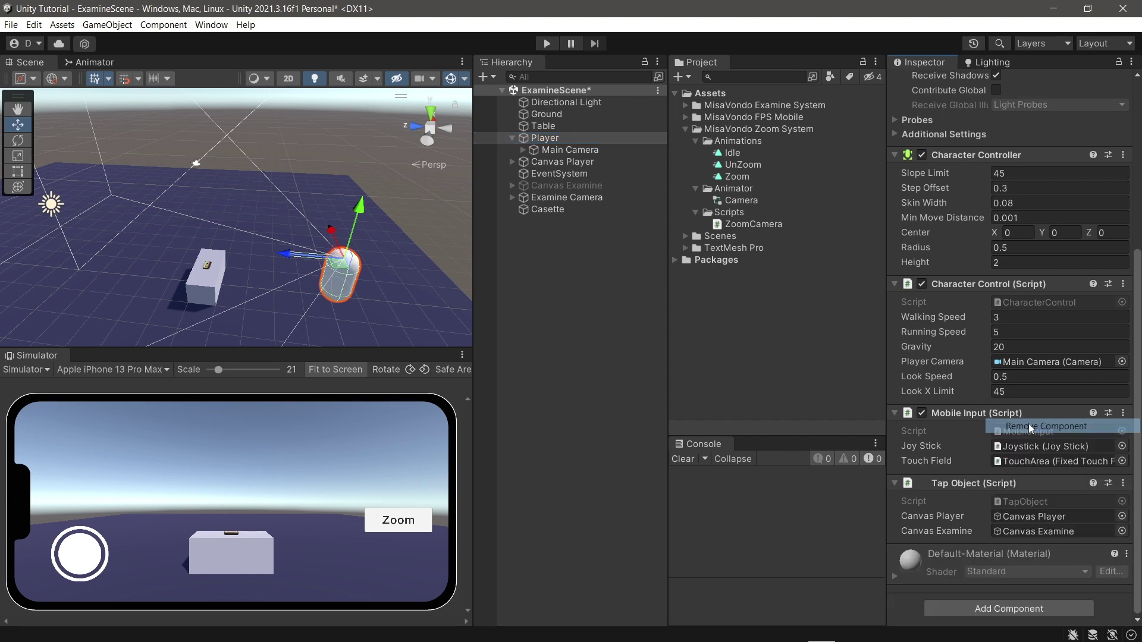
click(569, 150)
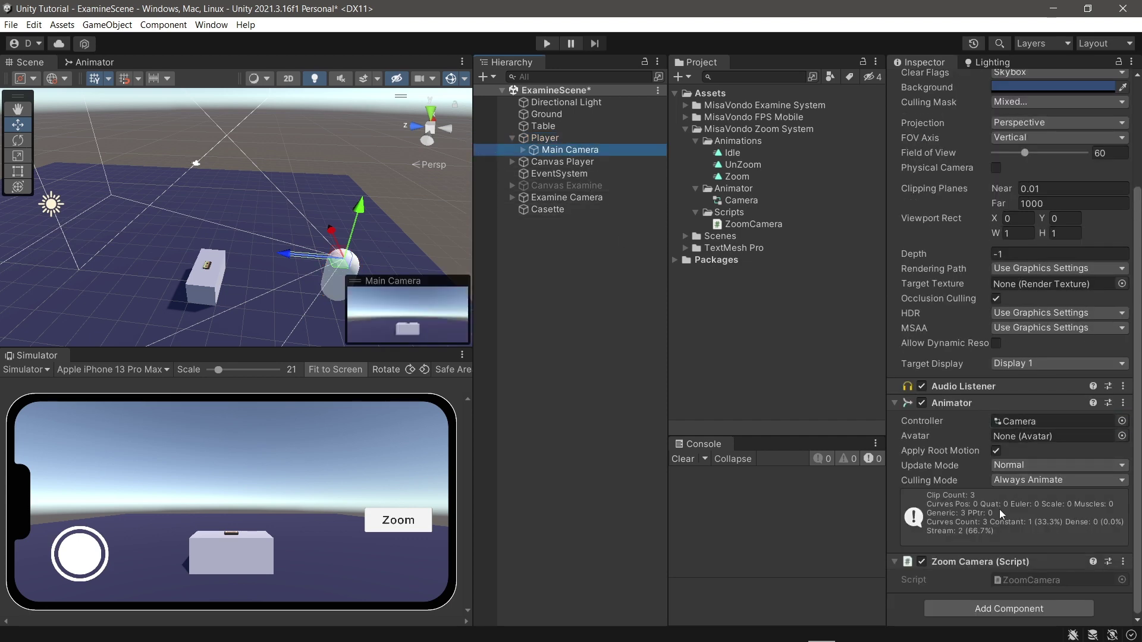
key(ctrl+s)
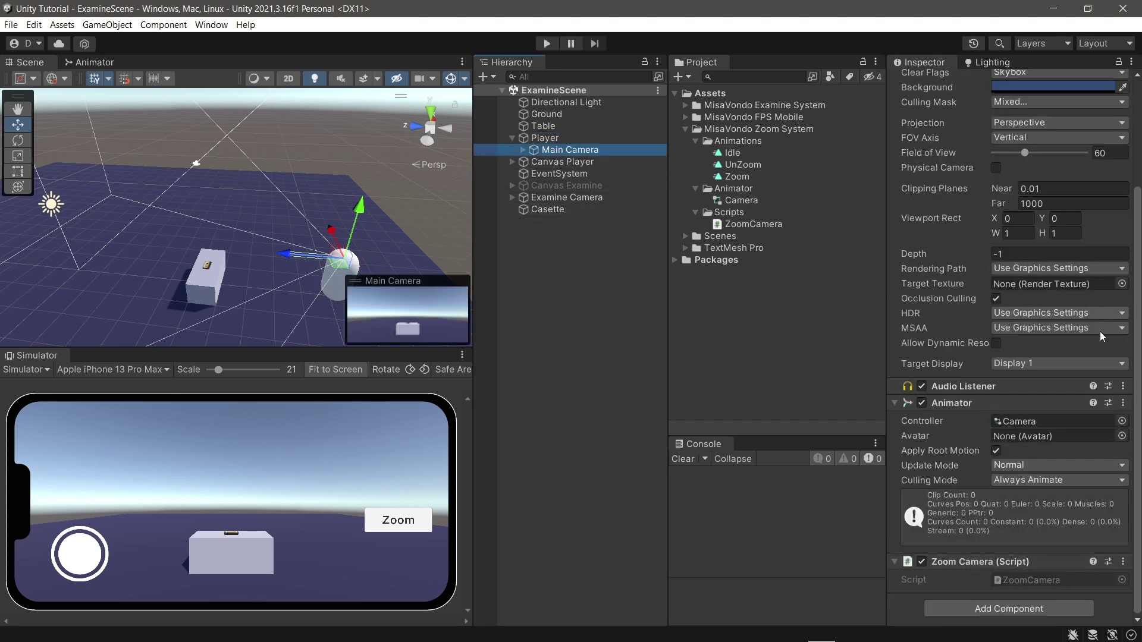
Step: Expand Canvas Player and Controll Player, then select ButtonZoom
click(555, 166)
click(513, 163)
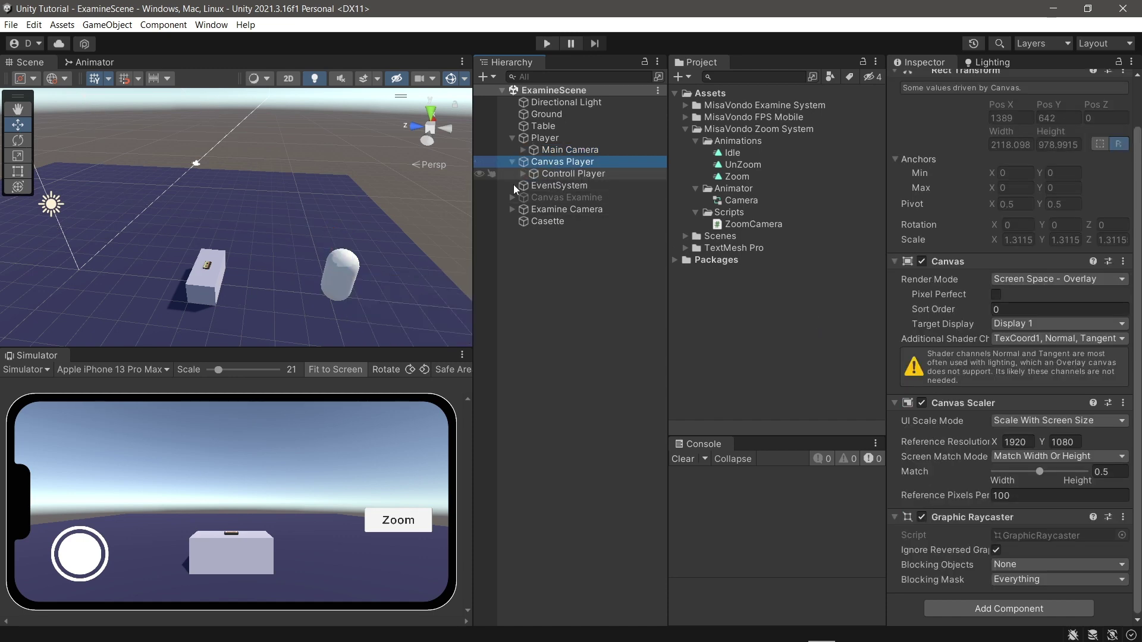
click(523, 175)
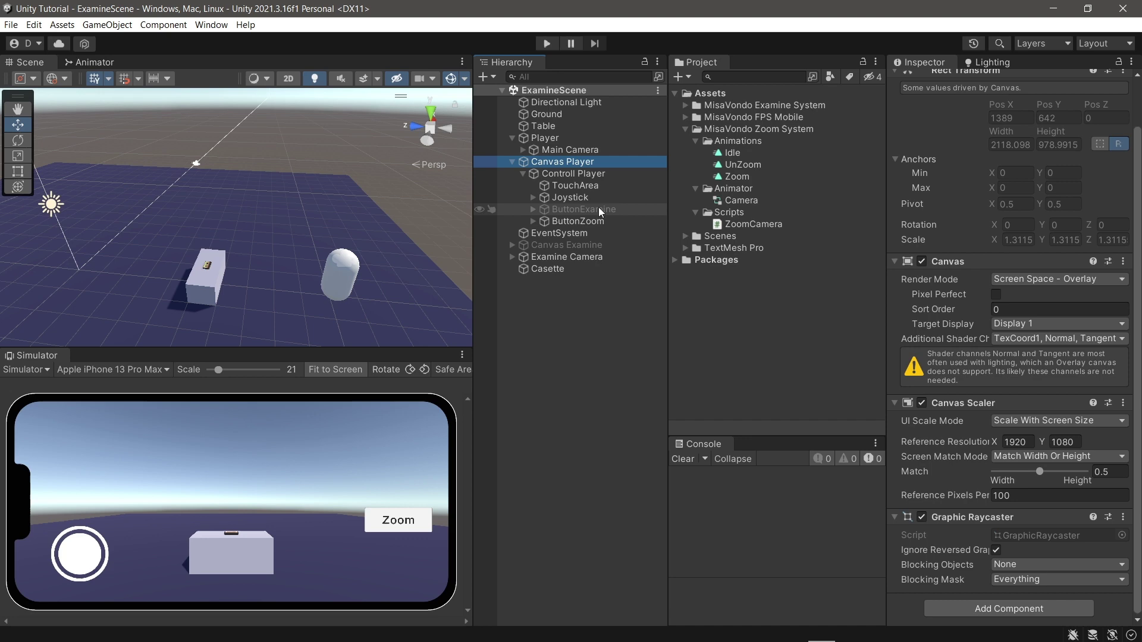
click(588, 220)
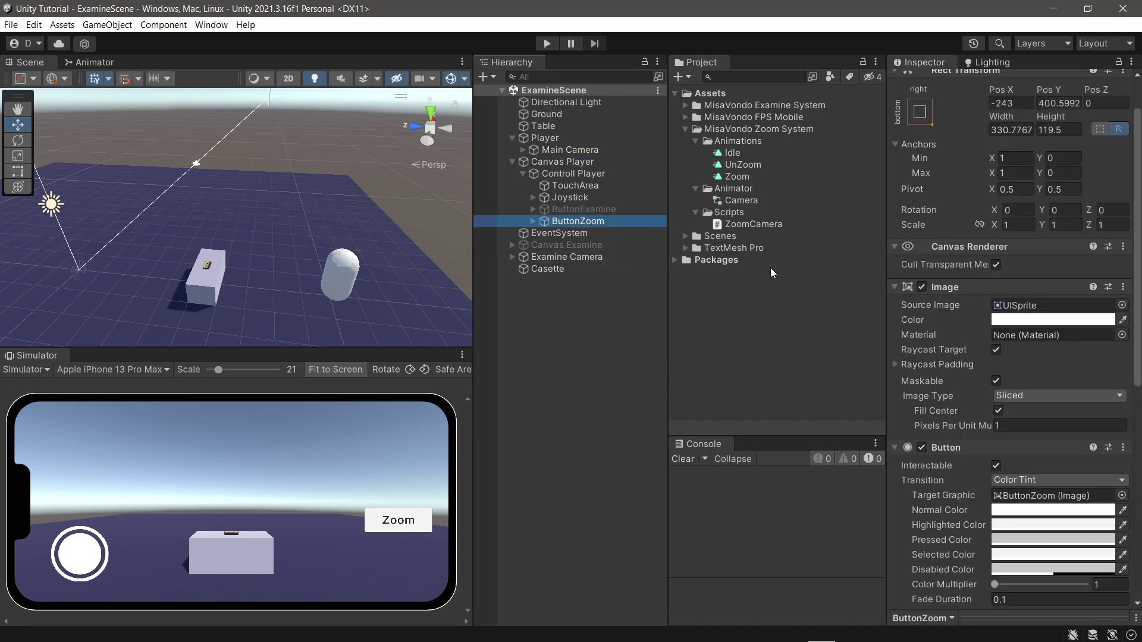
scroll(991, 267, down, 5)
scroll(991, 266, down, 5)
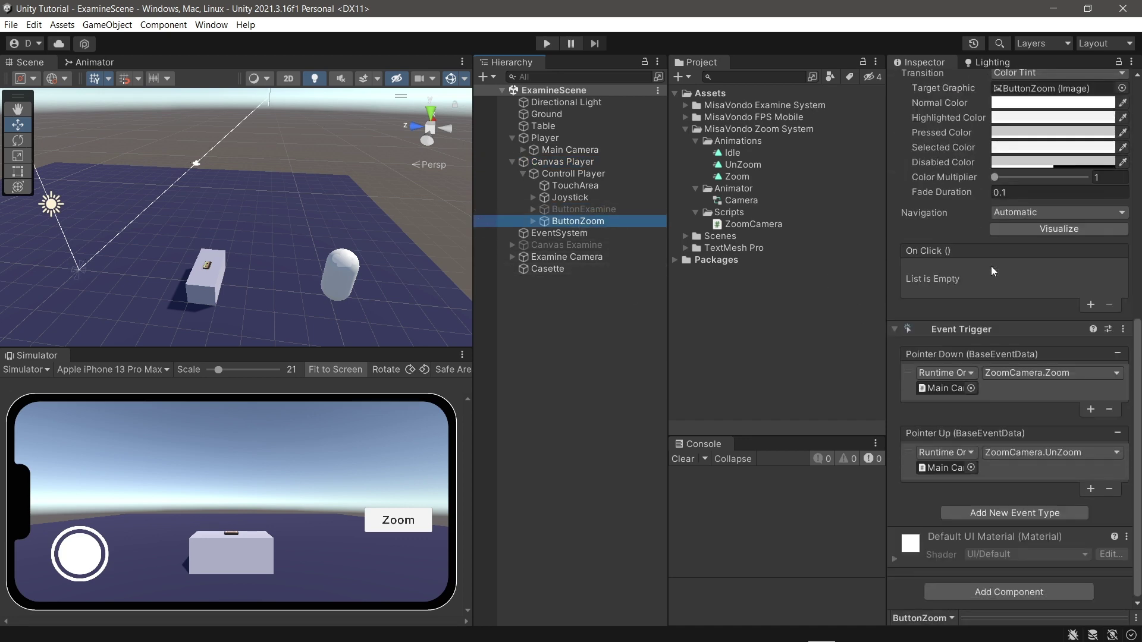
Step: Review ButtonZoom's Event Trigger events, then remove the Event Trigger component
click(973, 329)
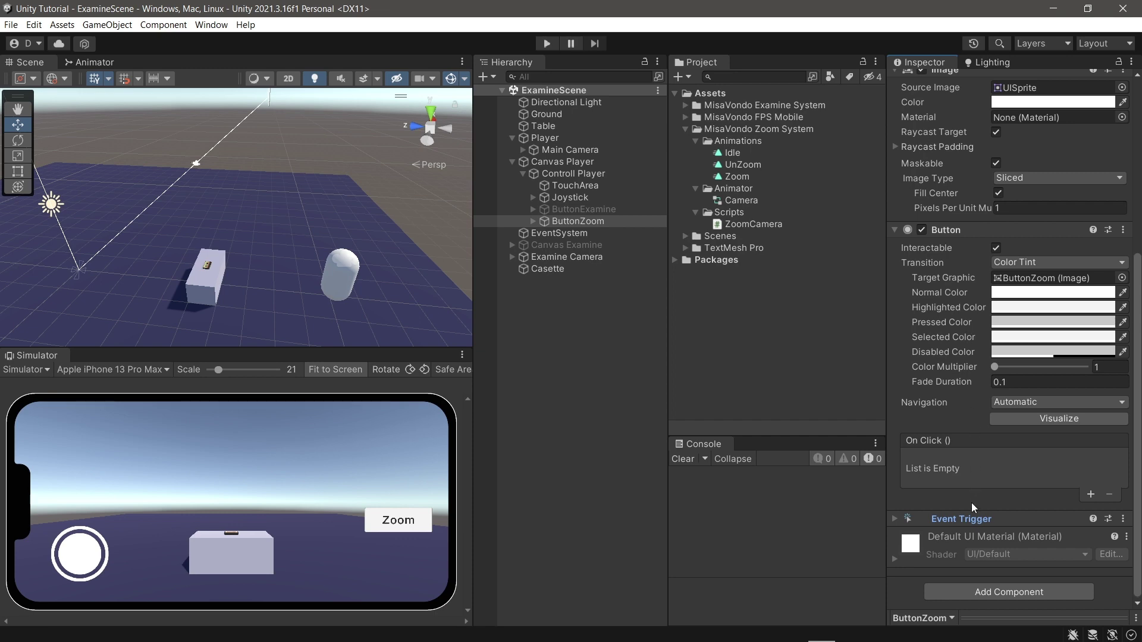
click(965, 517)
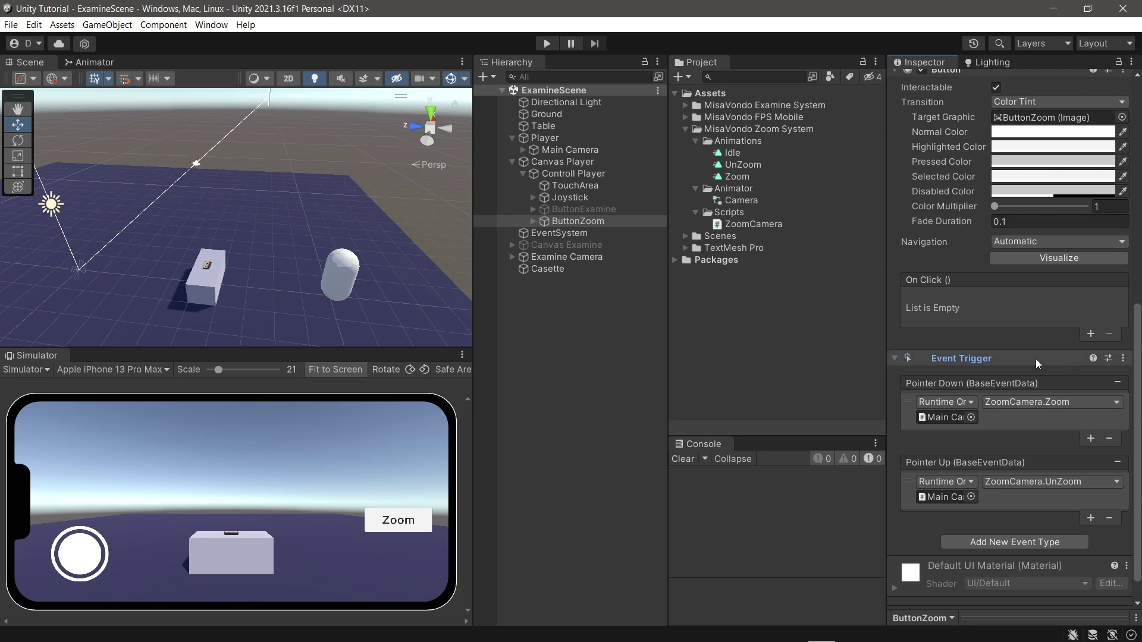
click(1121, 359)
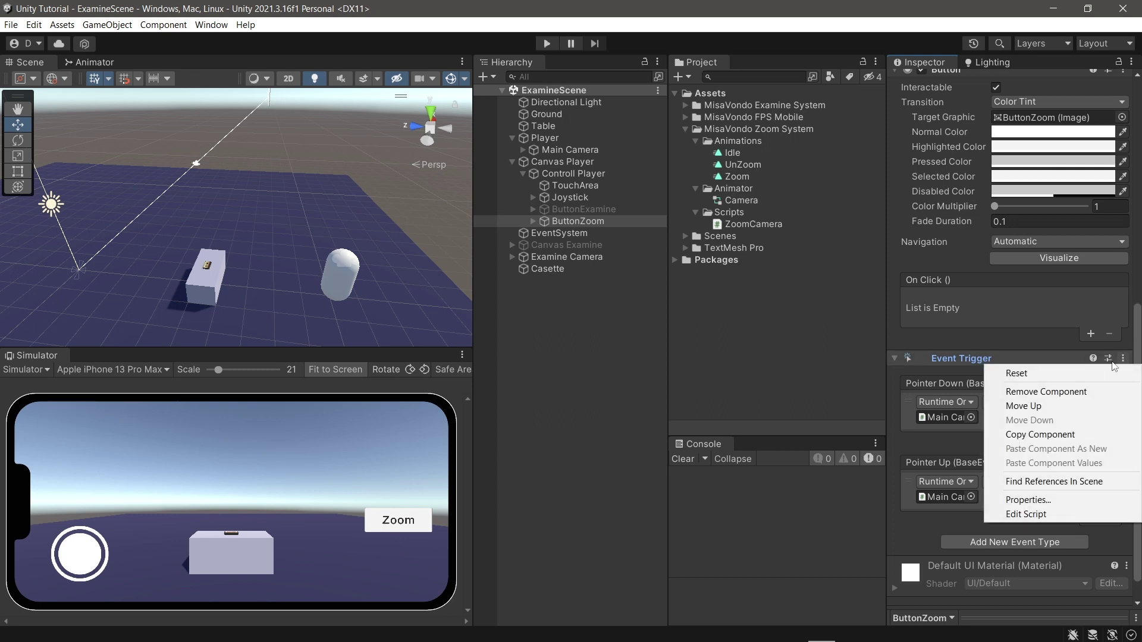
click(1053, 387)
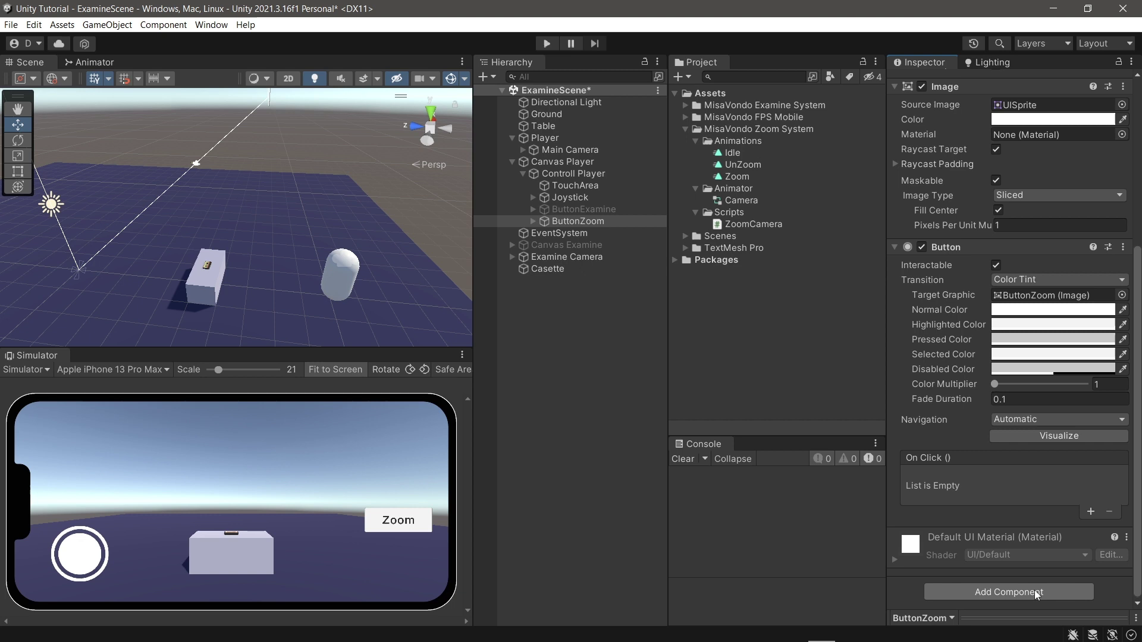
Step: Add an Event Trigger with PointerDown and PointerUp events, plus a Pointer Down listener slot
click(976, 593)
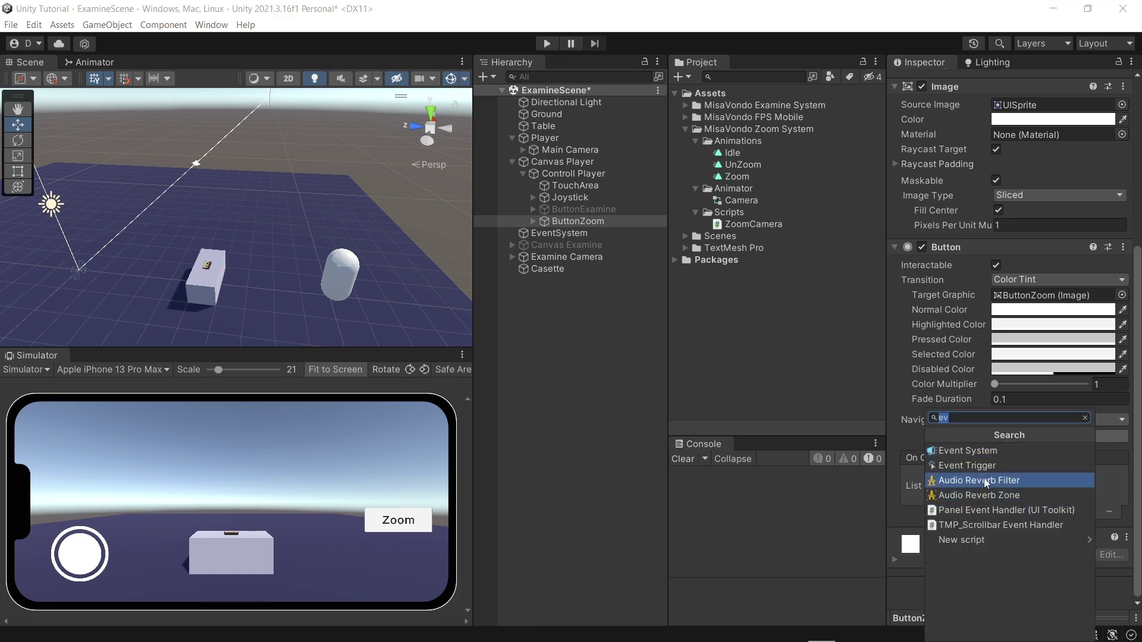
click(974, 463)
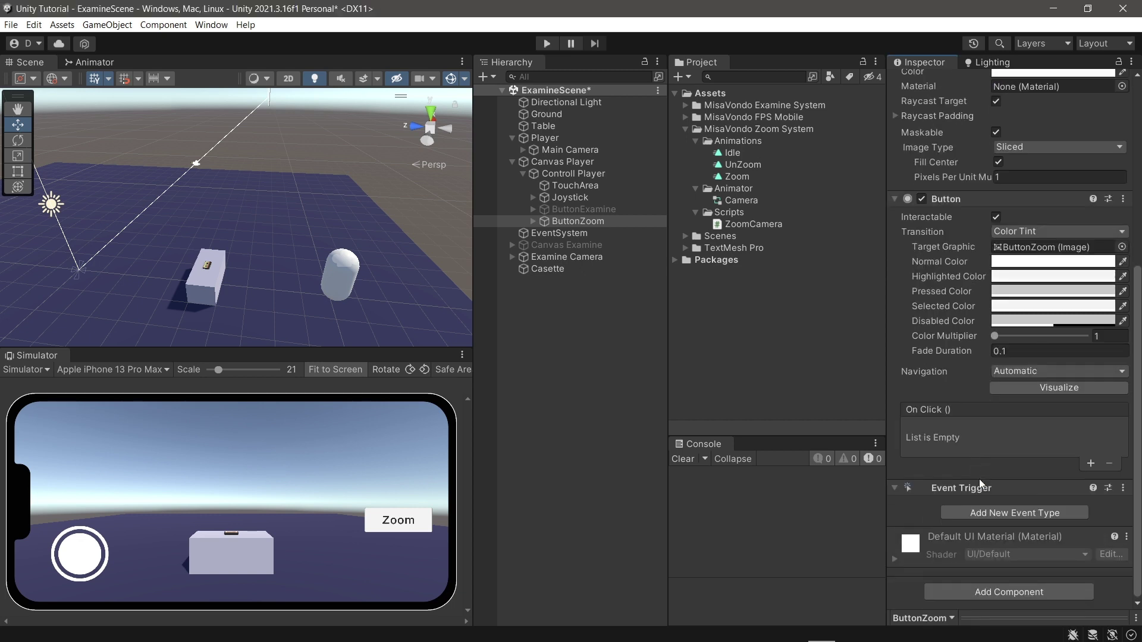
click(996, 513)
click(1042, 300)
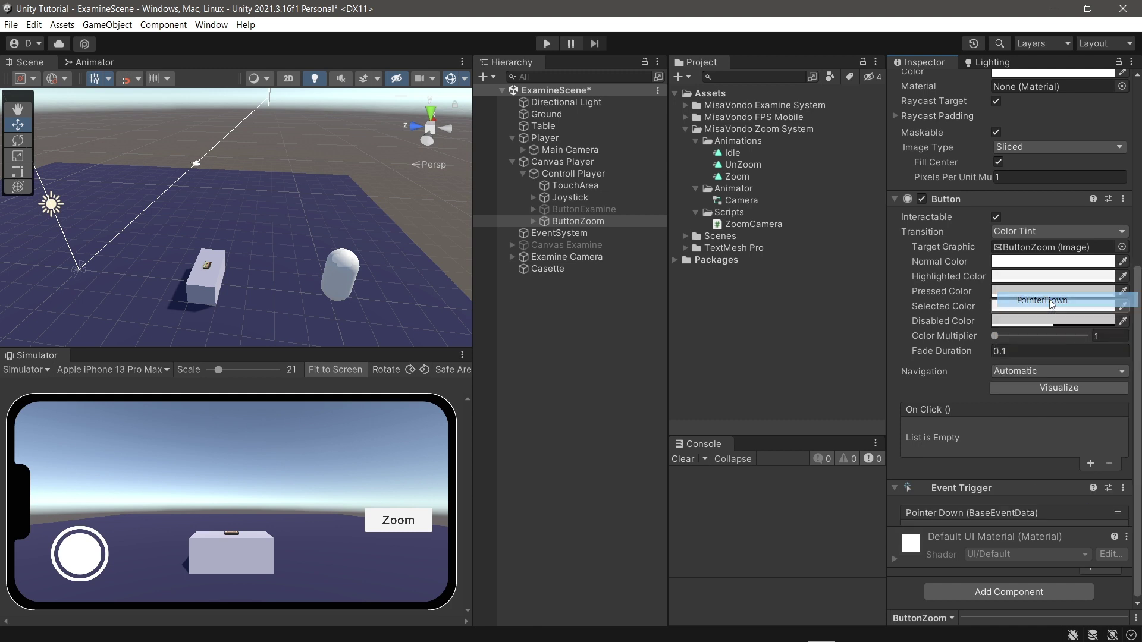
scroll(1000, 473, down, 2)
click(1048, 511)
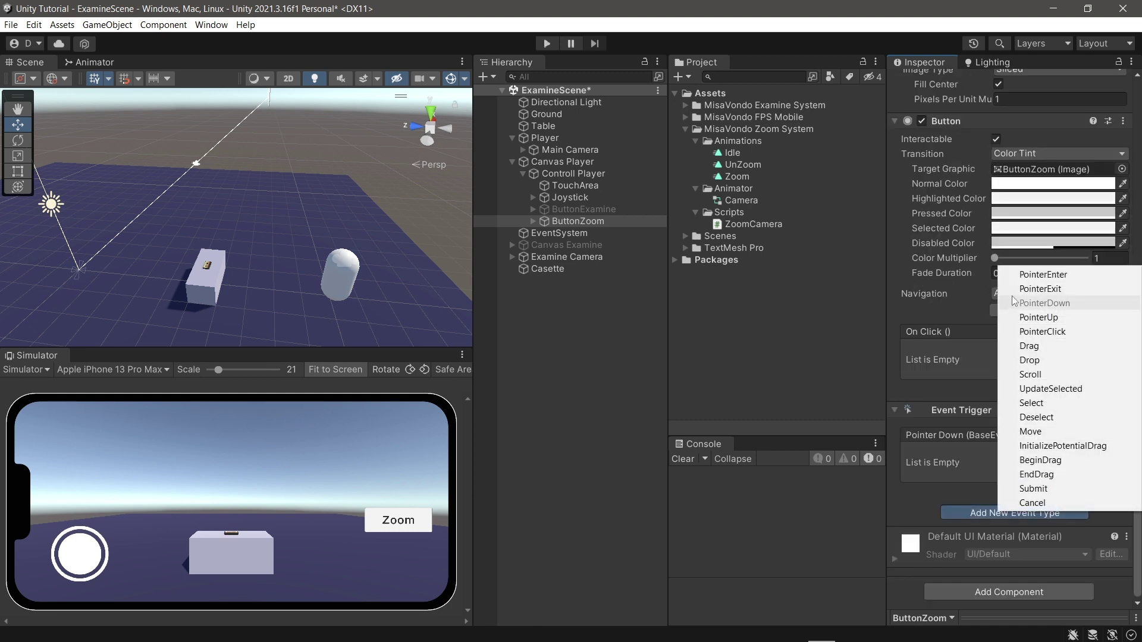
click(1046, 318)
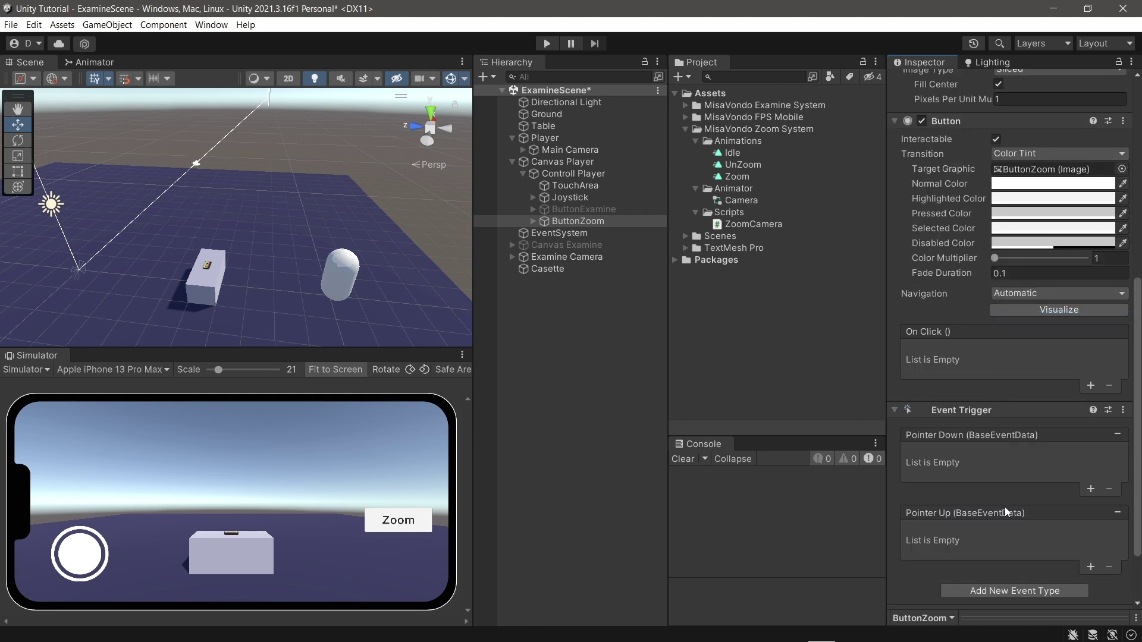
click(1089, 489)
Step: Add a Pointer Up listener and assign Main Camera to both listeners
click(1087, 567)
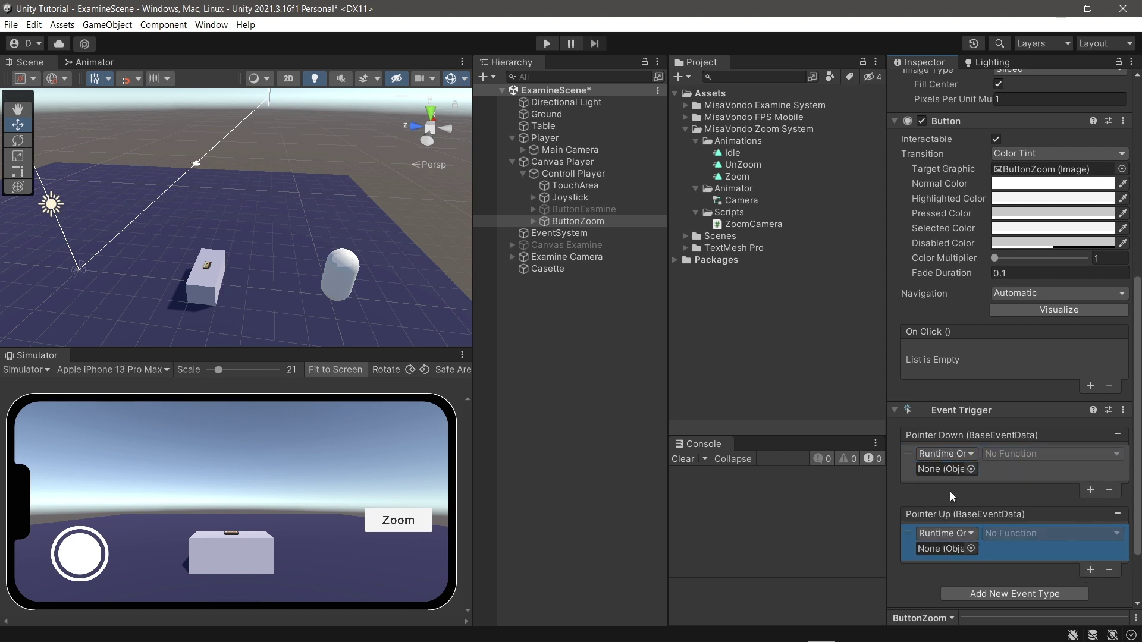
drag(560, 155, 918, 425)
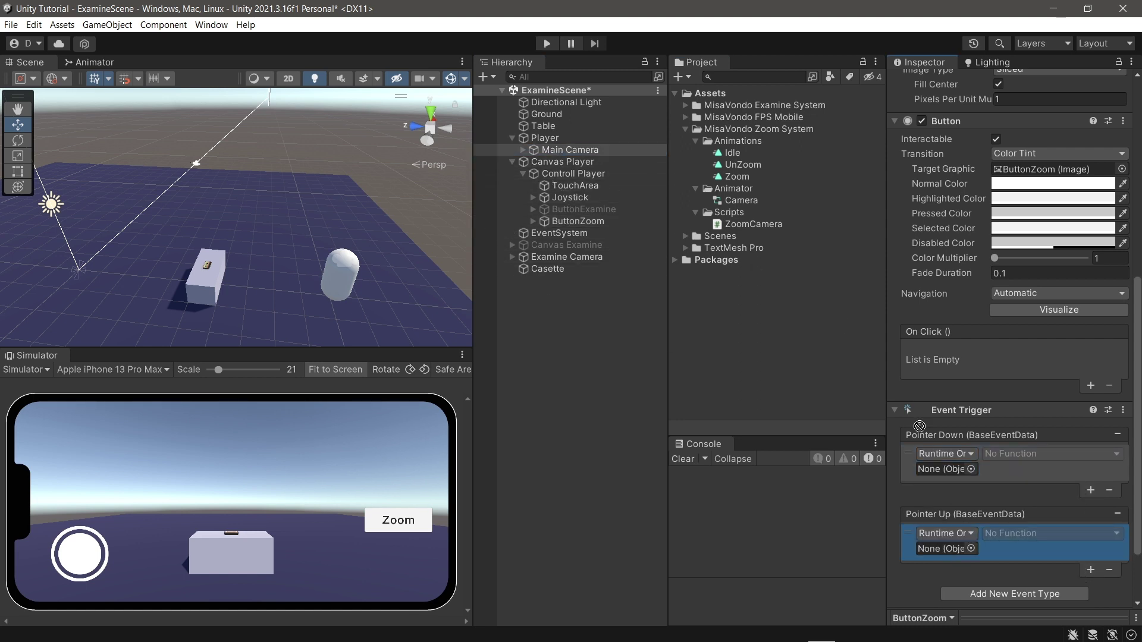
drag(943, 468, 943, 469)
drag(605, 160, 947, 547)
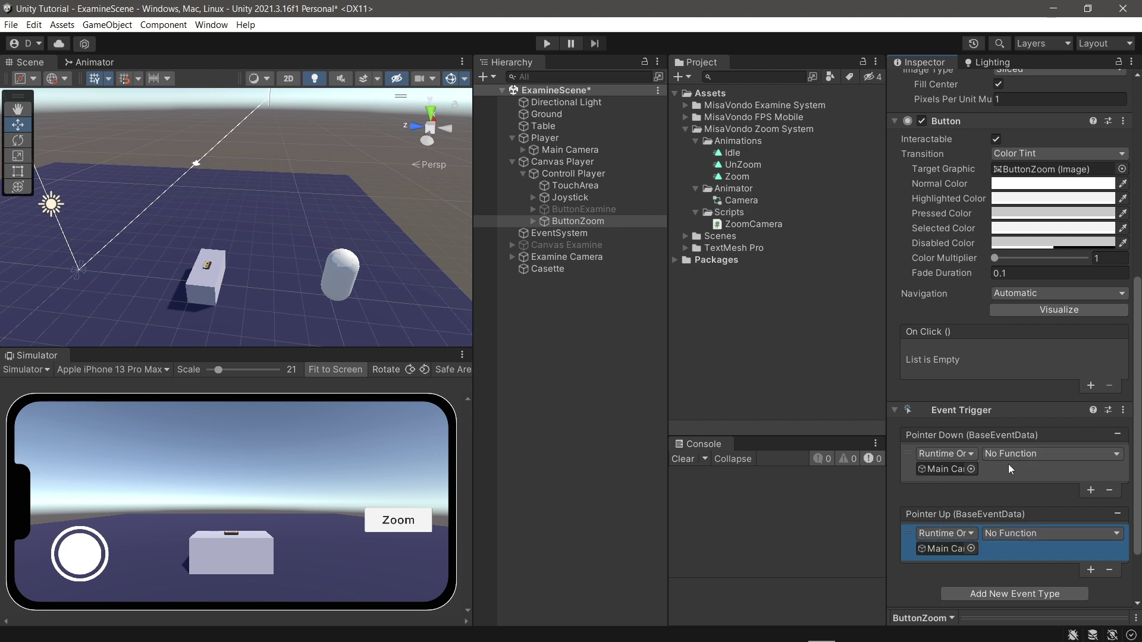
Step: Set Pointer Down to ZoomCamera.Zoom and Pointer Up to ZoomCamera.UnZoom
click(1038, 453)
mouse_move(1032, 561)
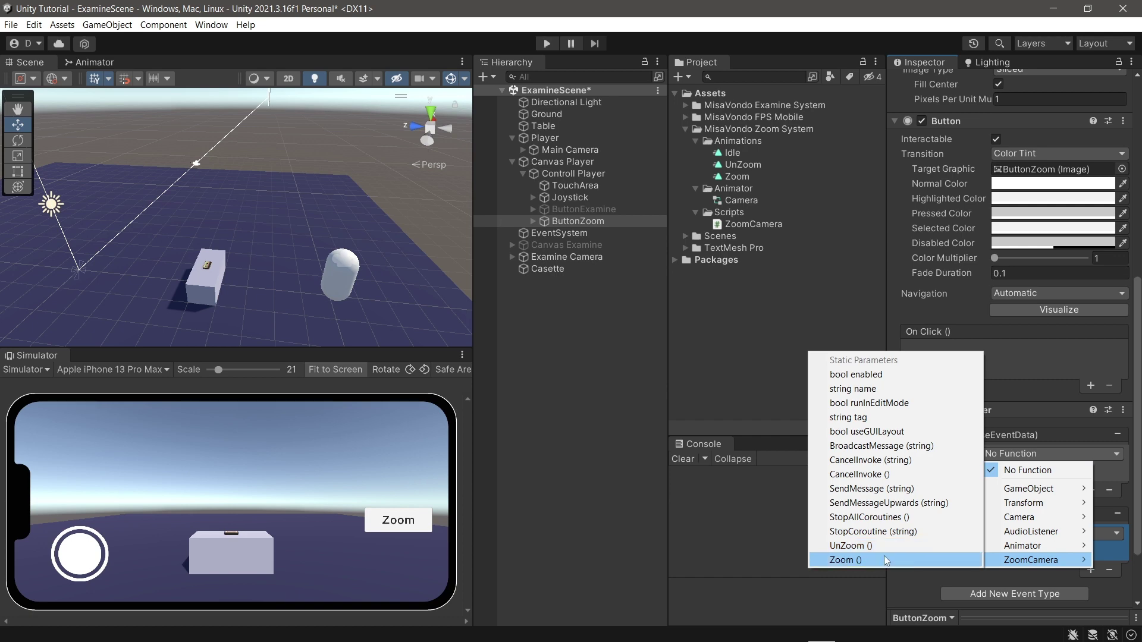
click(884, 559)
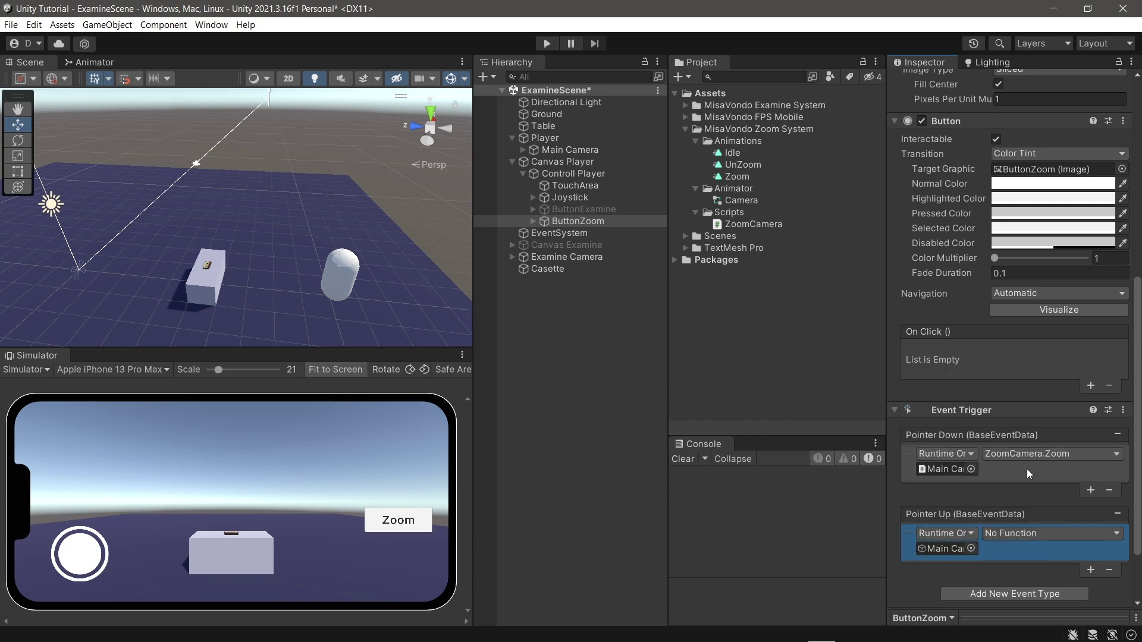
click(1033, 533)
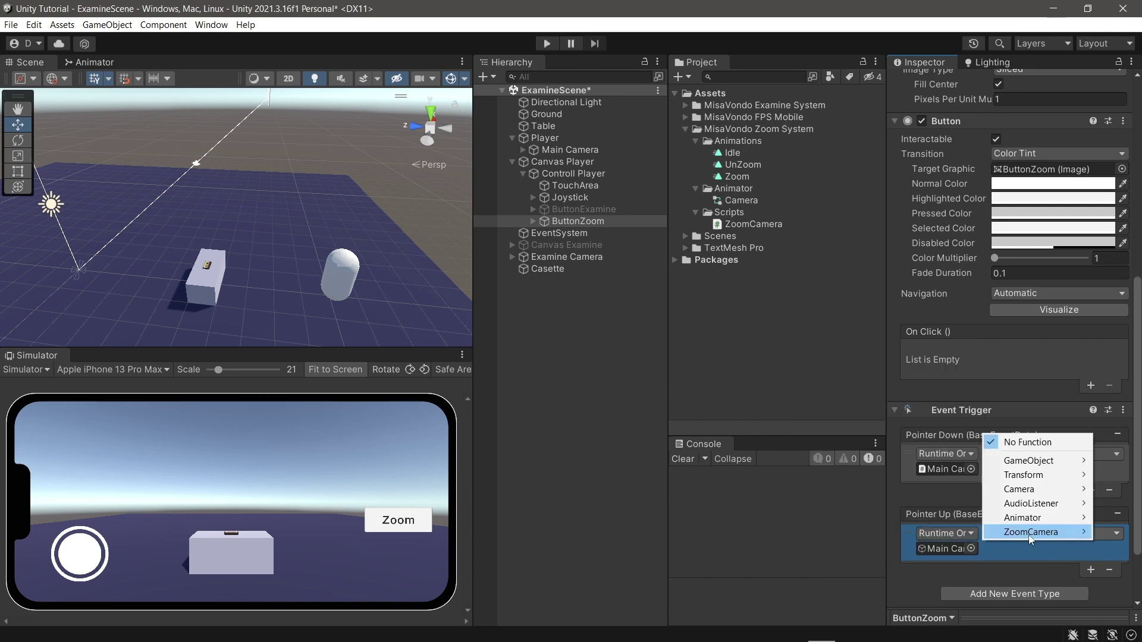
click(909, 524)
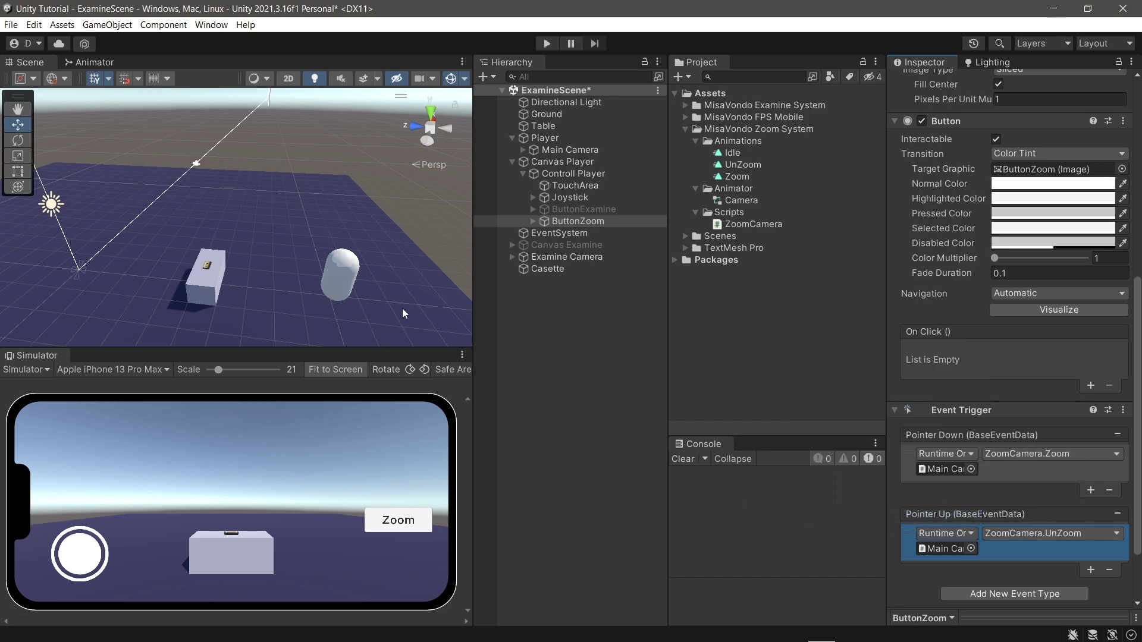
Step: Save the scene with Ctrl+S and enter Play mode
key(ctrl+s)
click(546, 43)
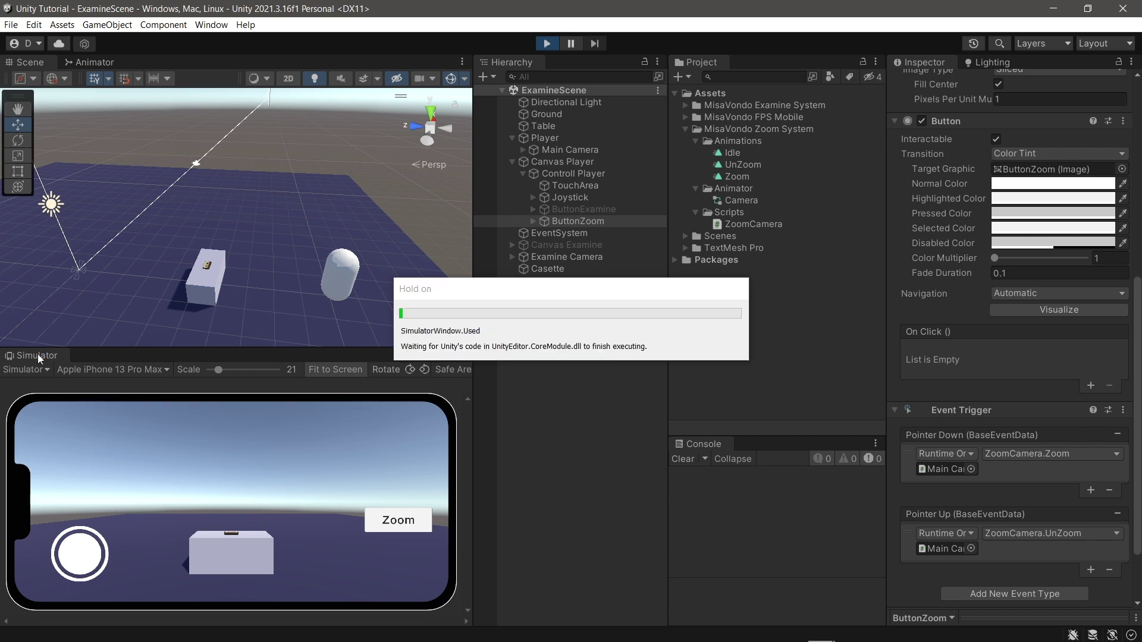
Step: Maximize the Simulator and walk the player up to the table with the joystick
double_click(38, 354)
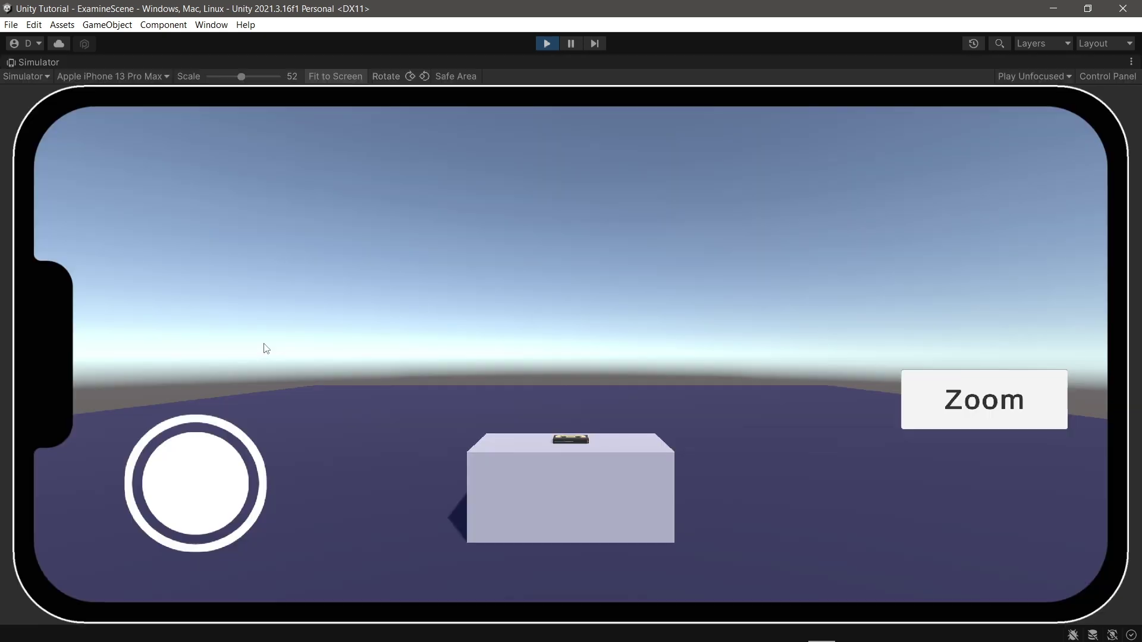
drag(234, 463, 199, 351)
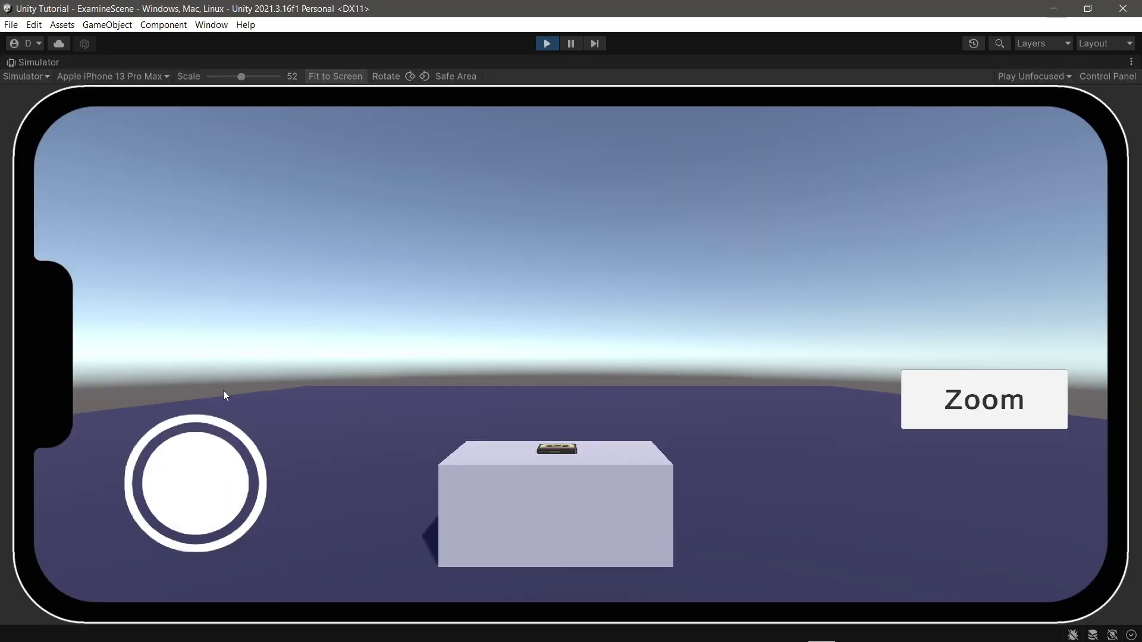
mouse_move(196, 482)
mouse_down()
mouse_move(179, 351)
mouse_move(629, 377)
mouse_move(725, 406)
mouse_up()
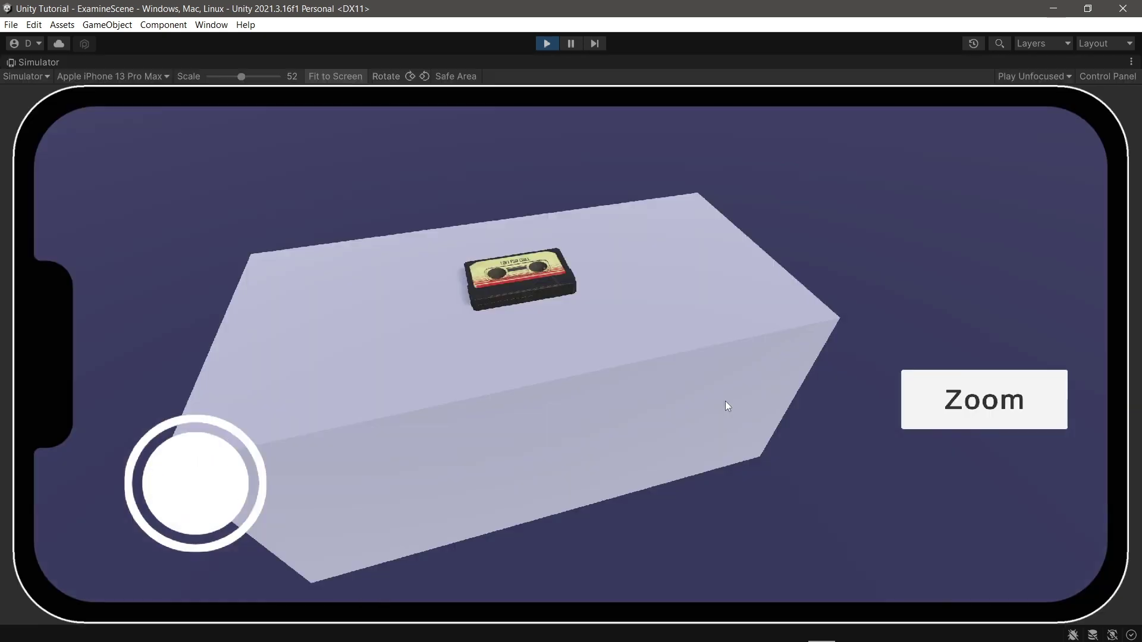
Step: Zoom in on the cassette, then zoom while looking at the sky
click(983, 401)
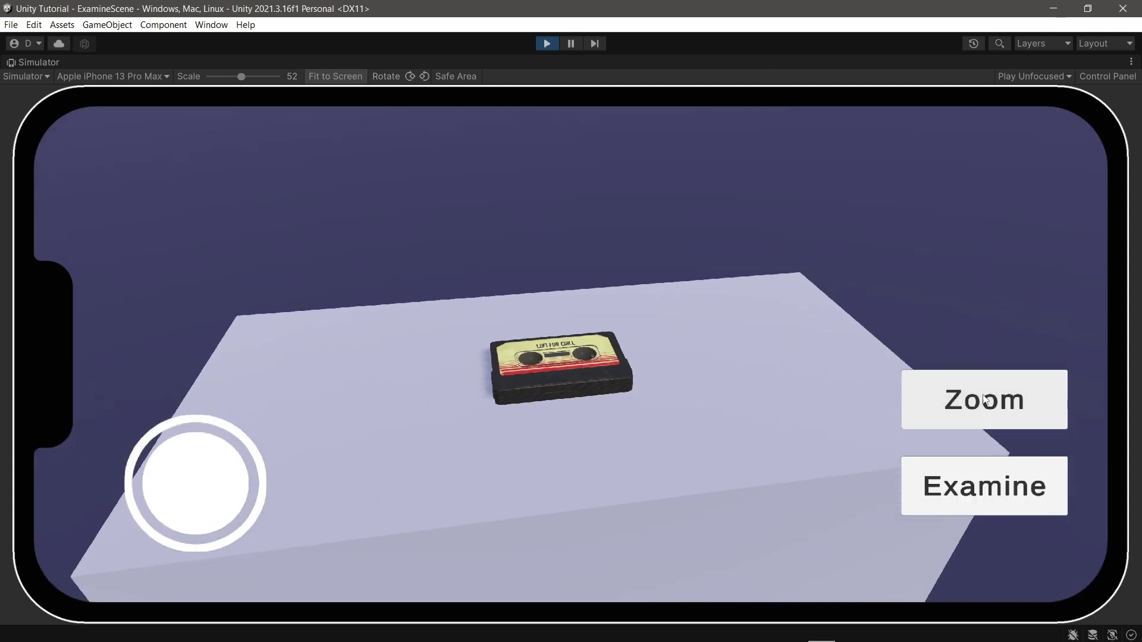
click(984, 401)
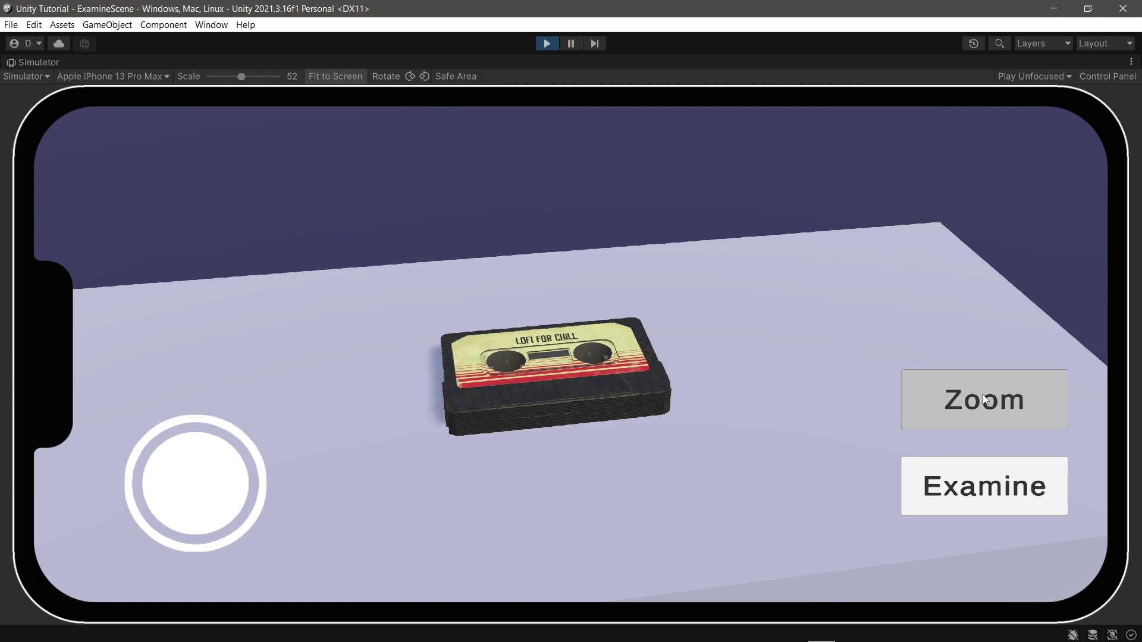
mouse_move(708, 454)
mouse_down()
mouse_move(836, 364)
mouse_move(823, 401)
mouse_move(815, 354)
mouse_up()
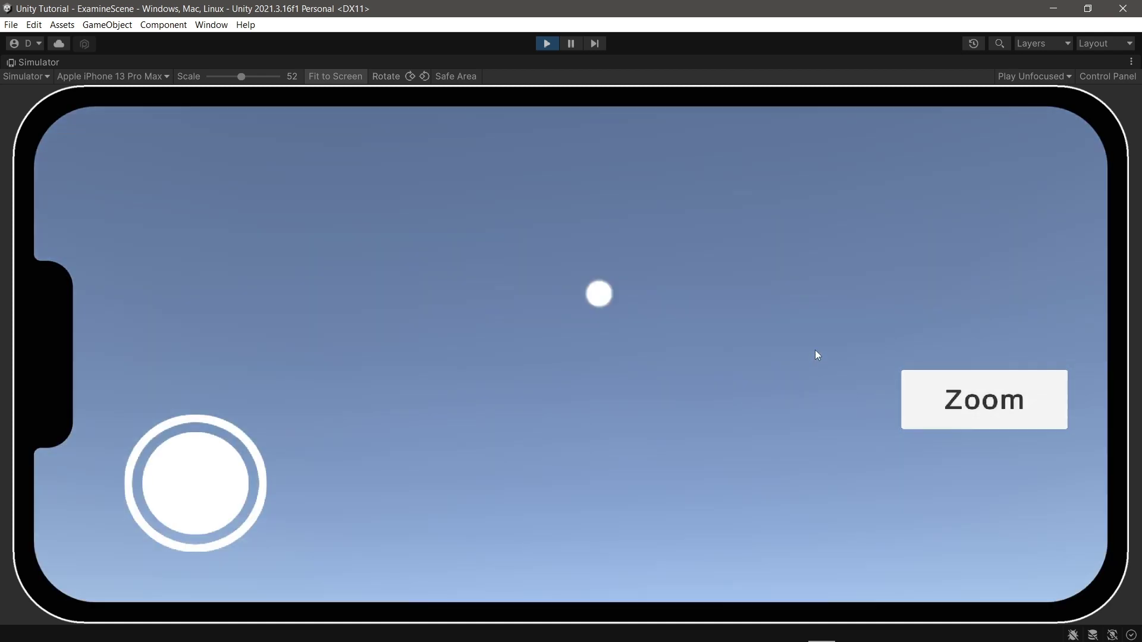
click(980, 414)
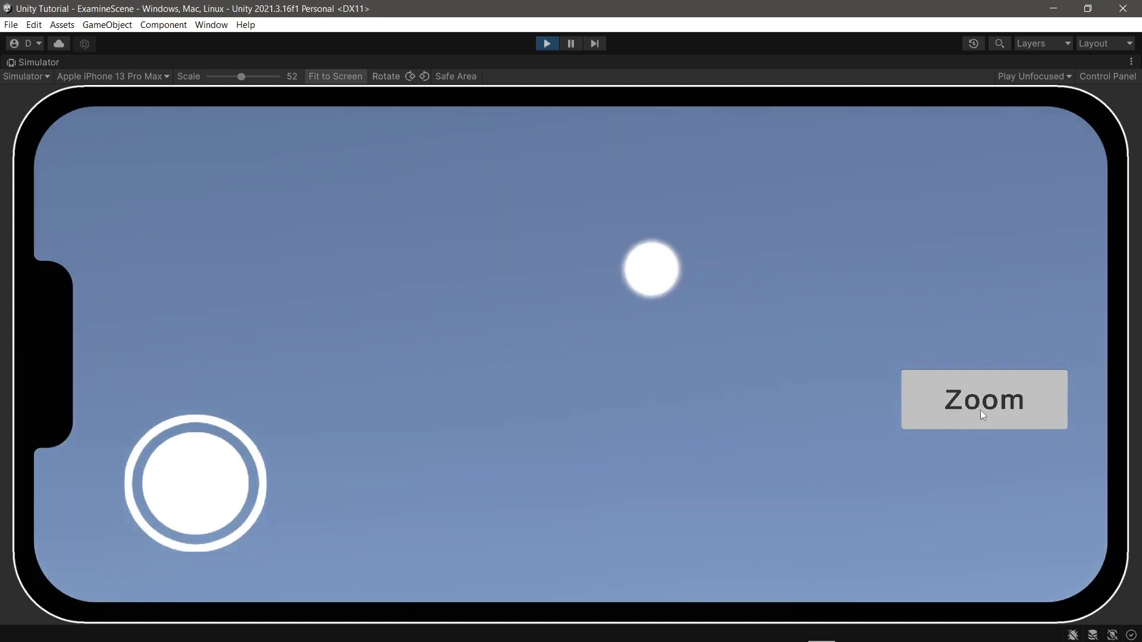
click(981, 409)
mouse_move(653, 281)
mouse_down()
mouse_move(599, 305)
mouse_move(547, 284)
mouse_move(565, 313)
mouse_move(513, 311)
mouse_move(490, 326)
mouse_move(551, 333)
mouse_move(579, 359)
mouse_move(540, 354)
mouse_move(477, 64)
mouse_up()
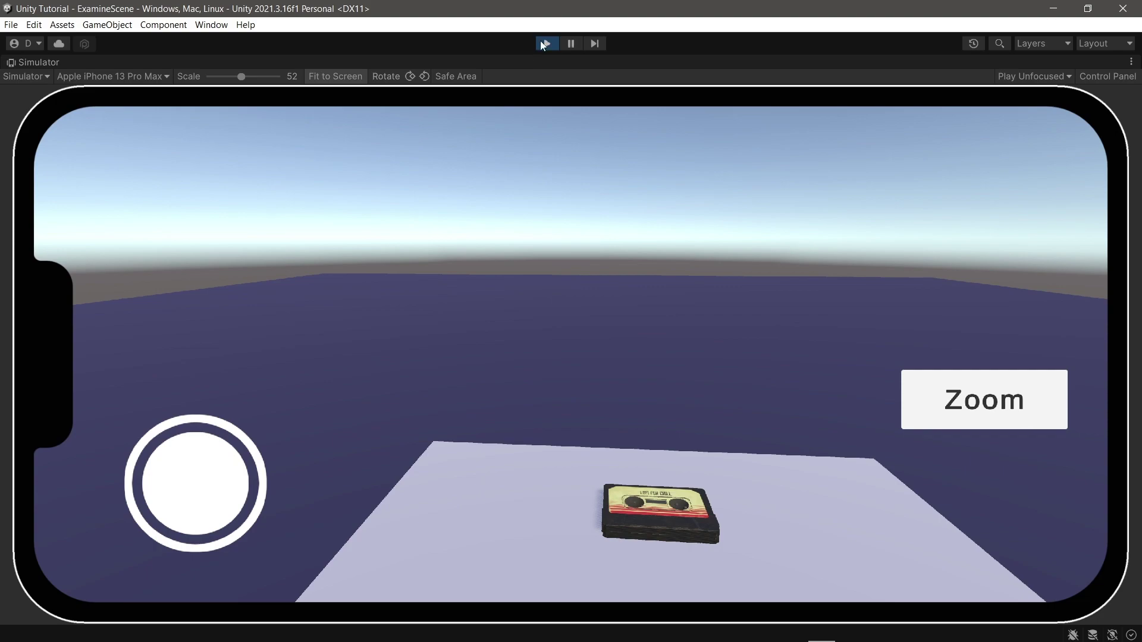